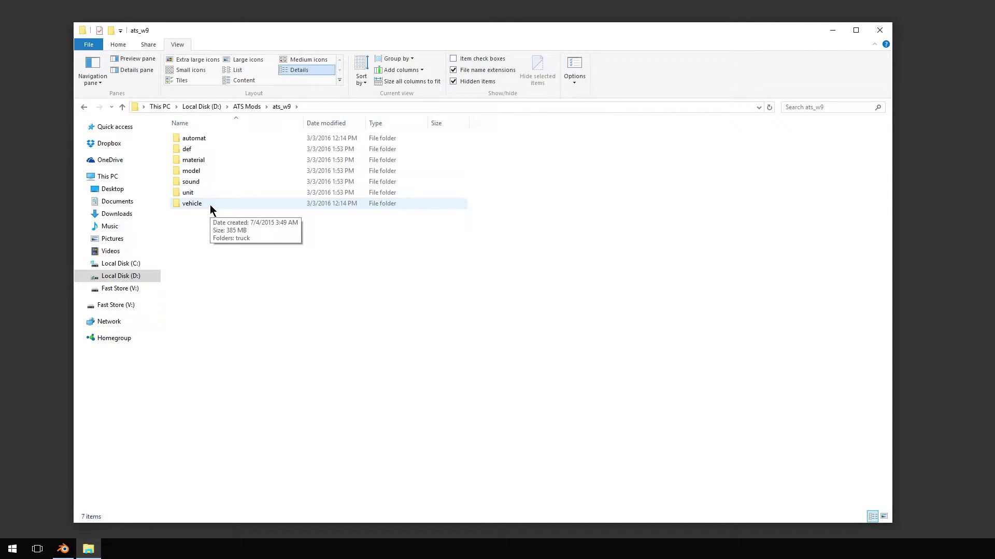
Step: Examine the ats_w9 mod's vehicle\truck subfolders long, peter_389 and upgrade, and close the file browser
{"action": "double_click", "coordinate": [210, 204]}
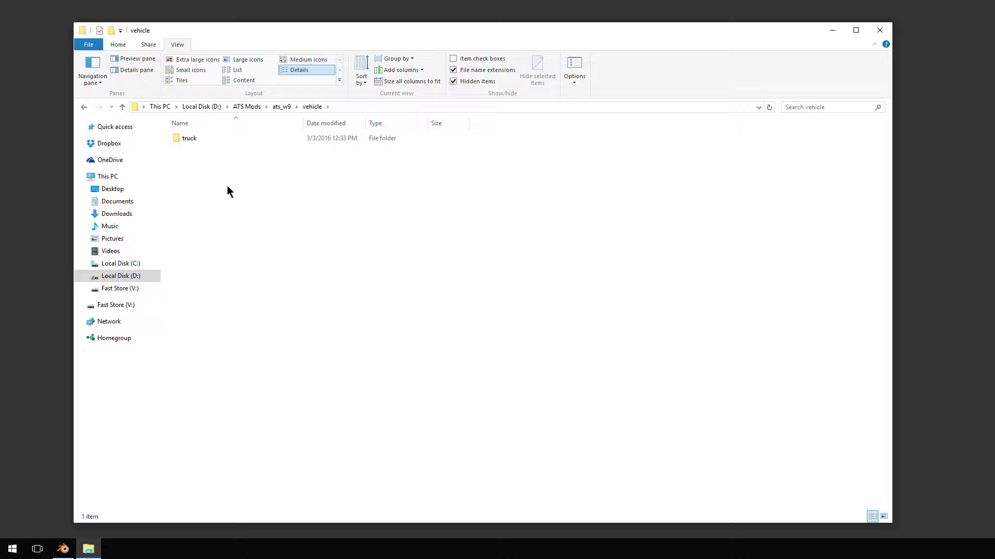
{"action": "double_click", "coordinate": [188, 139]}
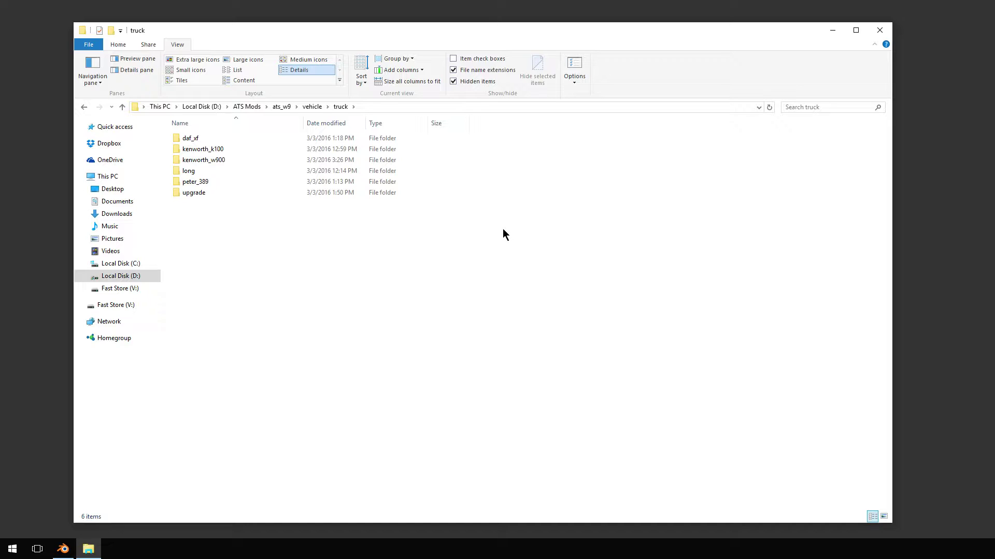
{"action": "double_click", "coordinate": [187, 171]}
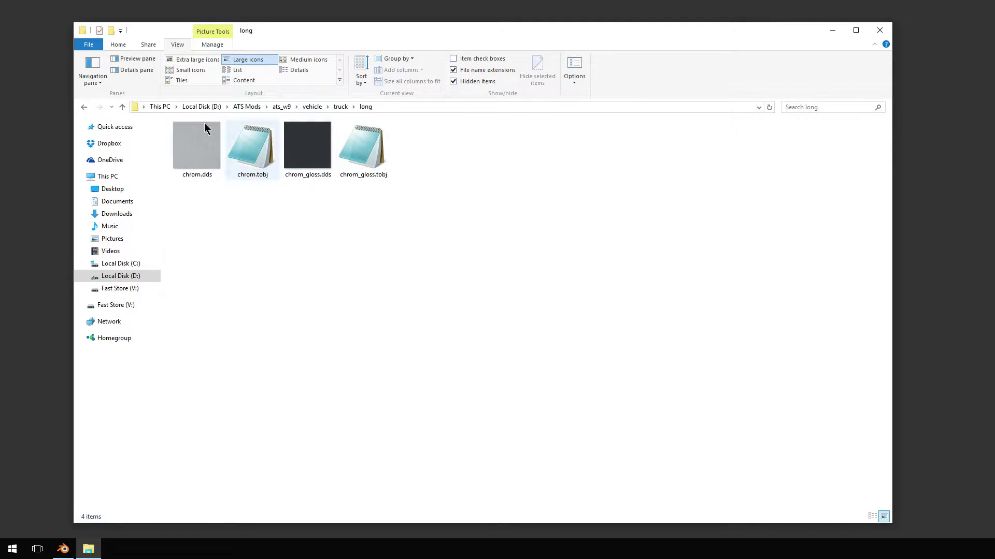
{"action": "left_click", "coordinate": [84, 107]}
{"action": "double_click", "coordinate": [196, 182]}
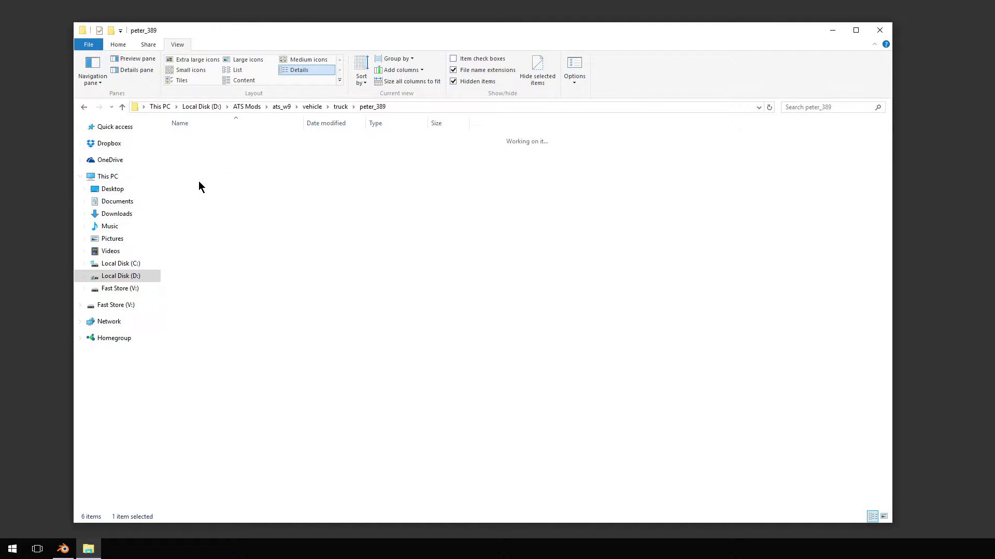
{"action": "left_click", "coordinate": [84, 106]}
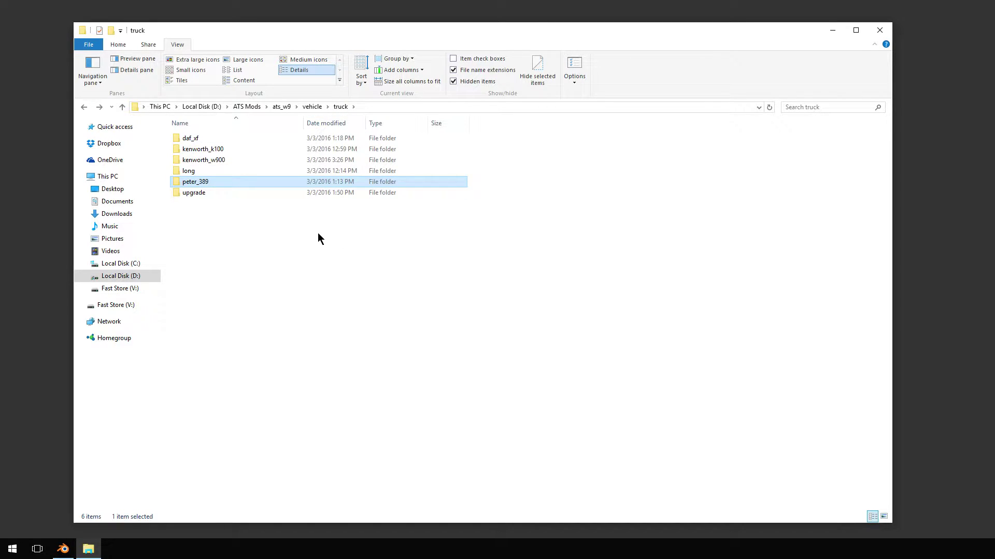
{"action": "double_click", "coordinate": [213, 194]}
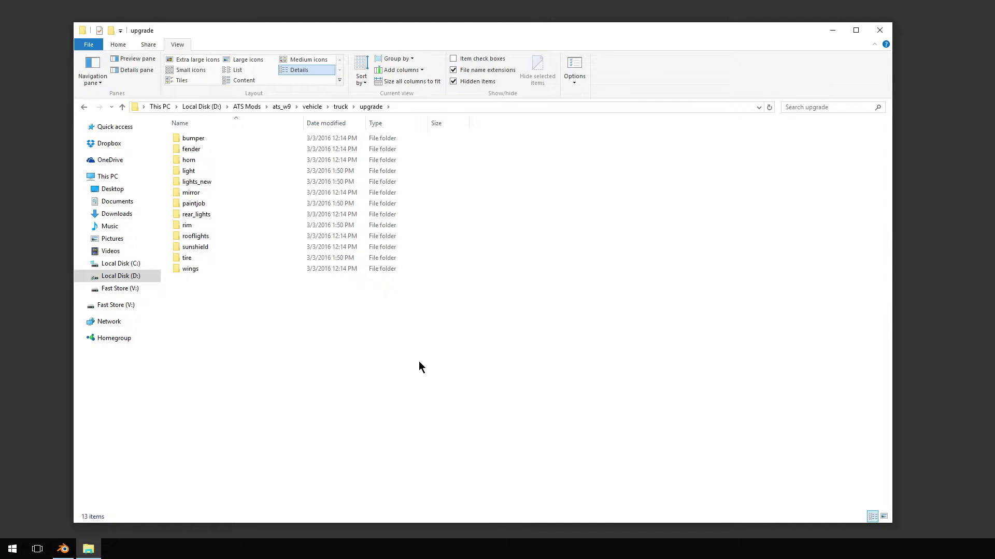
{"action": "left_click", "coordinate": [83, 107]}
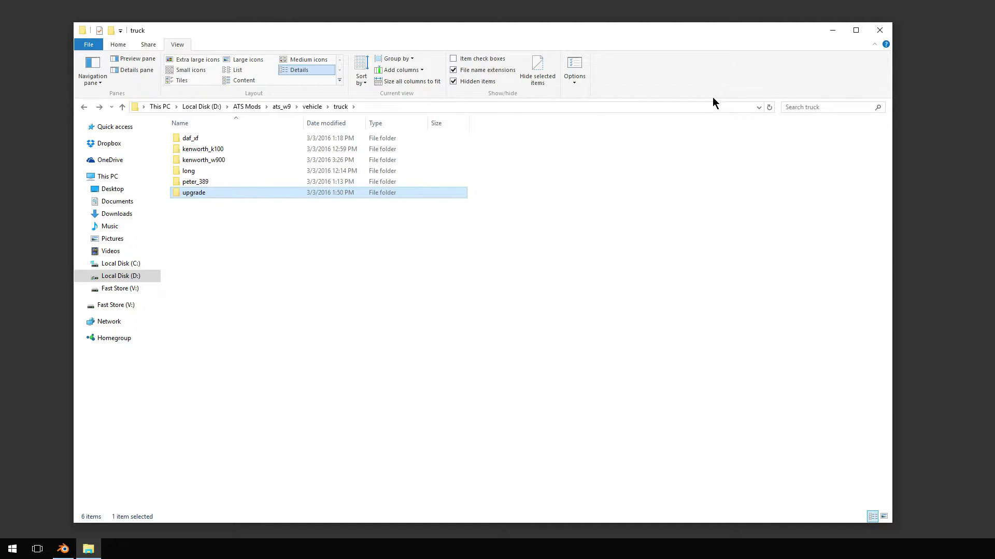
{"action": "key", "text": "alt+F4"}
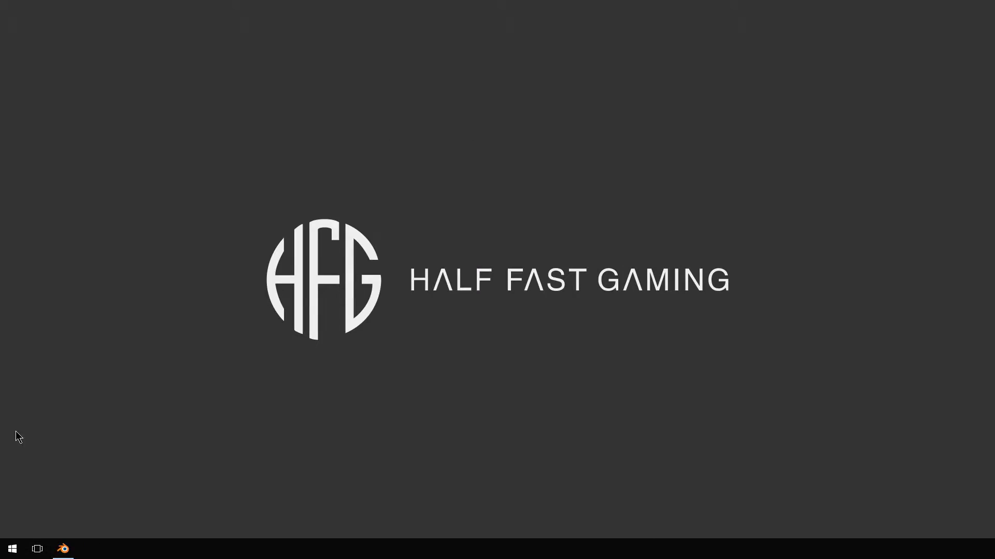
Step: Switch to Blender, start an SCSoft Model ETS2 (.pmd) import, and set the SCS base path to D:\ATS_Files
{"action": "left_click", "coordinate": [62, 551]}
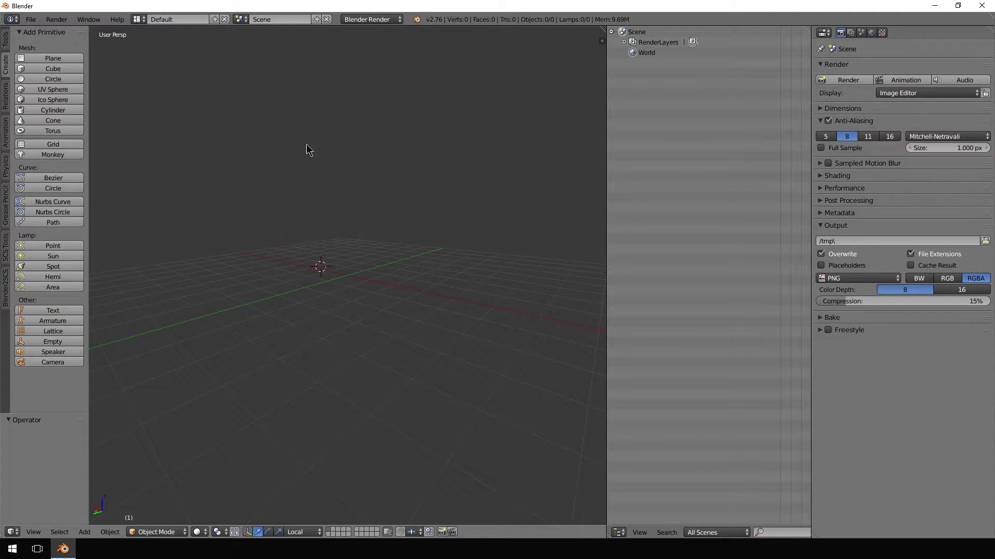
{"action": "left_click", "coordinate": [30, 19]}
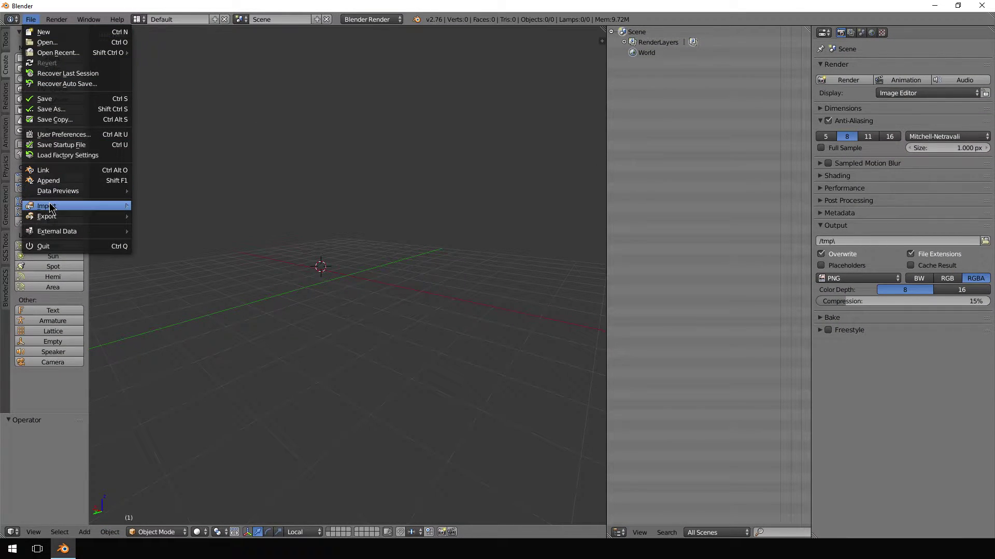
{"action": "mouse_move", "coordinate": [51, 207]}
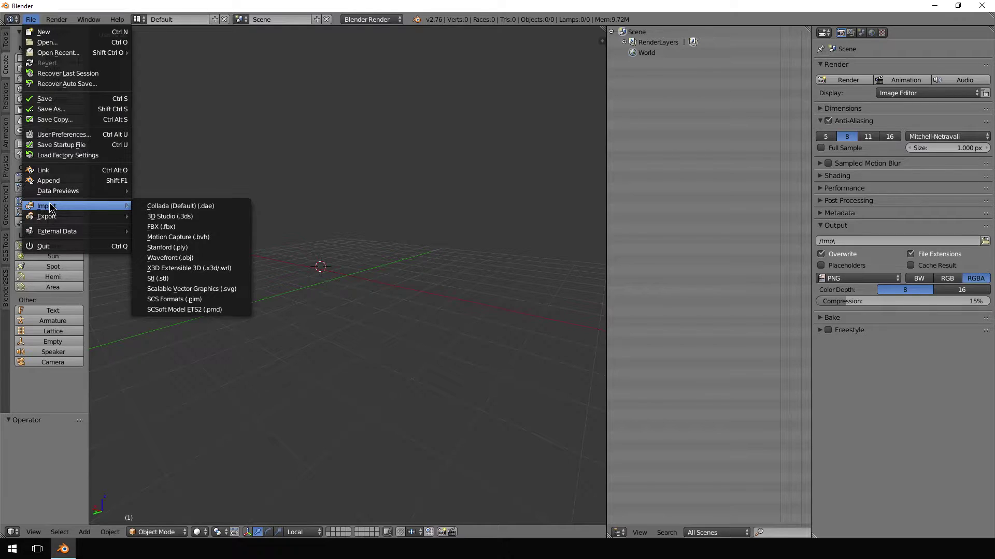
{"action": "left_click", "coordinate": [172, 310]}
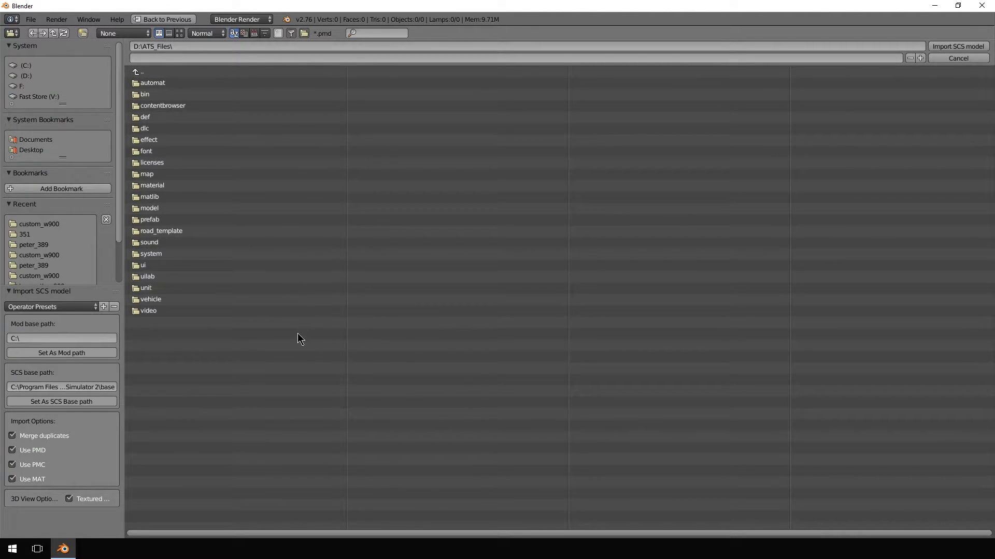
{"action": "left_click", "coordinate": [86, 402]}
Step: Set the import's mod base path to D:\ATS Mods\ats_w9
{"action": "left_click", "coordinate": [153, 73]}
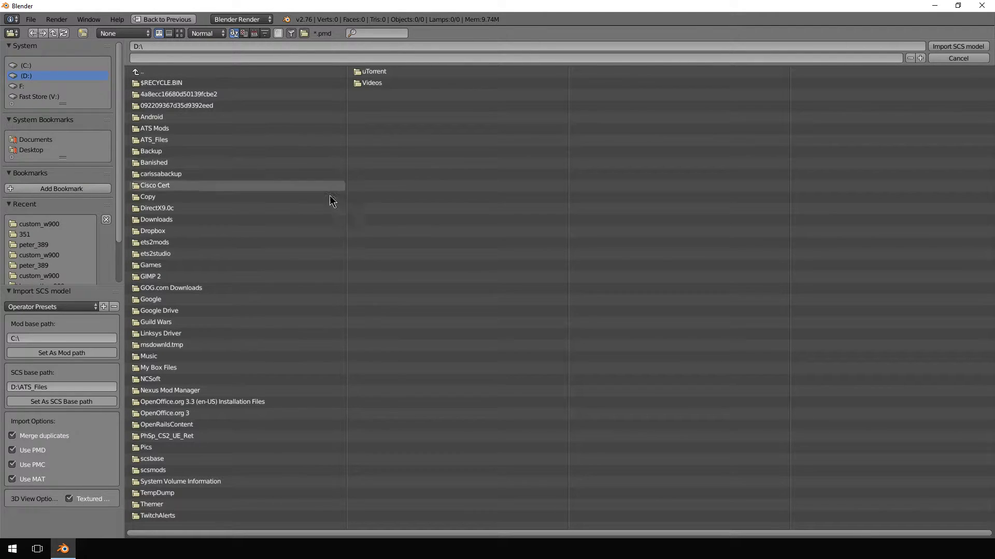
{"action": "left_click", "coordinate": [157, 128]}
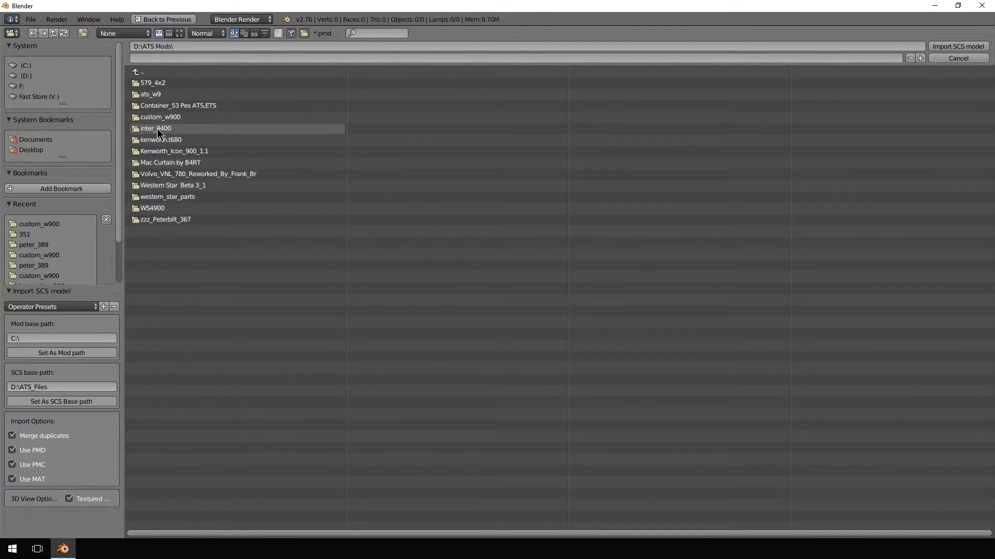
{"action": "left_click", "coordinate": [147, 94]}
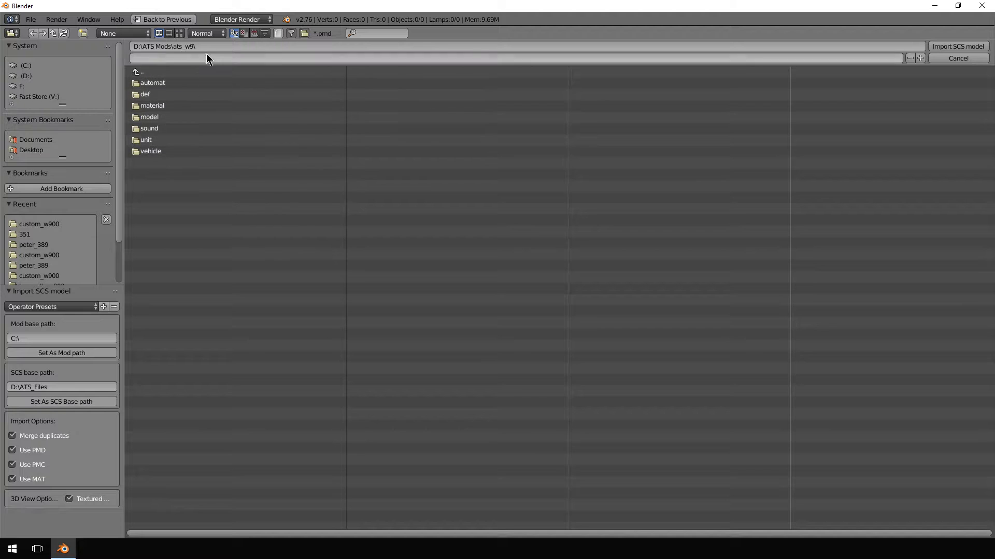
{"action": "left_click", "coordinate": [95, 352]}
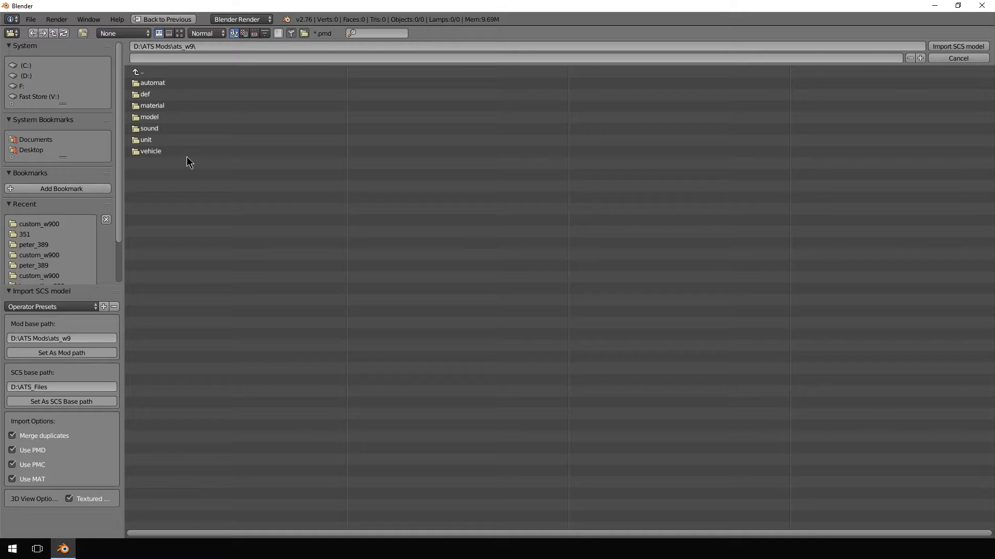
Step: Browse to the mod's vehicle\truck\upgrade\sunshield folder for the model import
{"action": "left_click", "coordinate": [146, 151]}
{"action": "left_click", "coordinate": [137, 85]}
{"action": "left_click", "coordinate": [154, 140]}
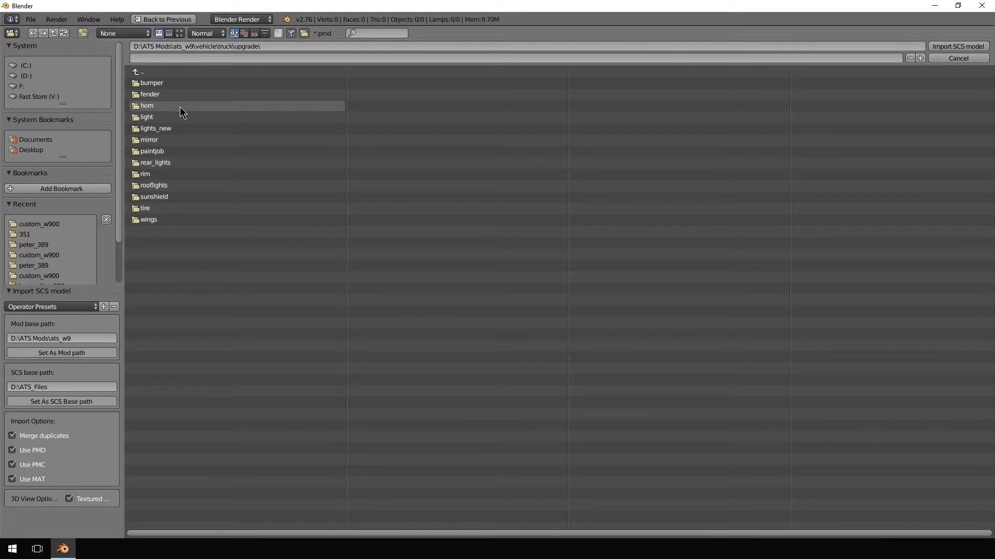
{"action": "double_click", "coordinate": [185, 199]}
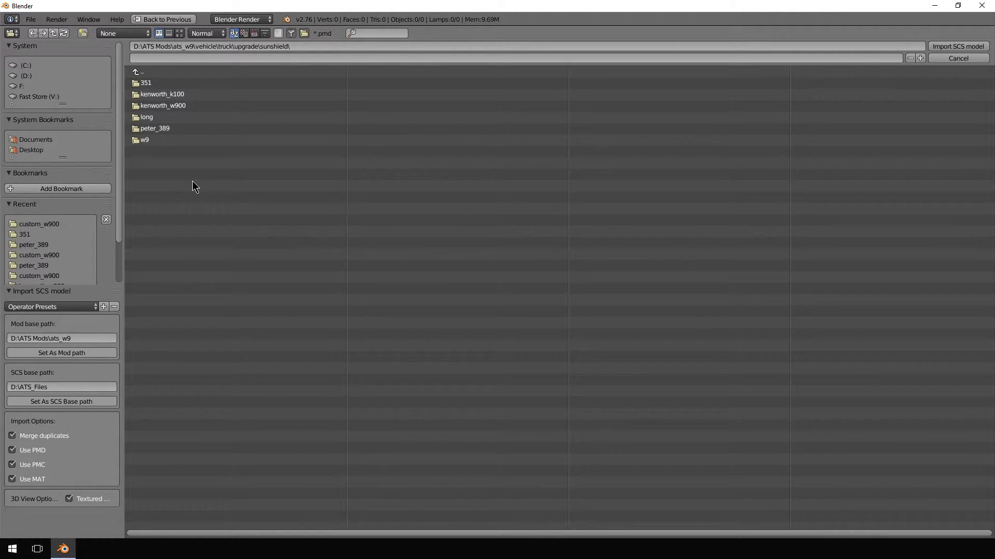
Step: Examine the .pmd model files in the sunshield subfolders w9, peter_389, kenworth_w900 and 351
{"action": "double_click", "coordinate": [187, 143]}
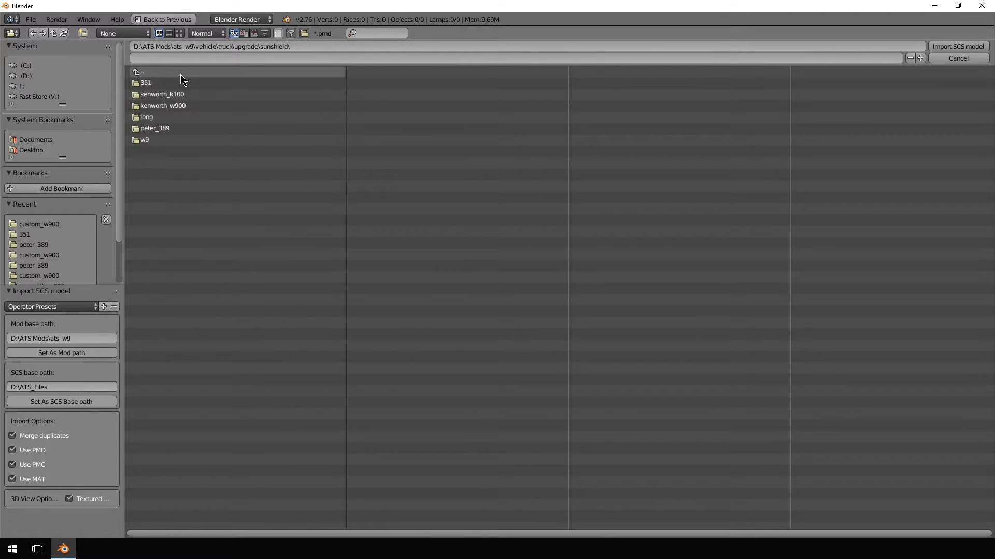
{"action": "left_click", "coordinate": [166, 130]}
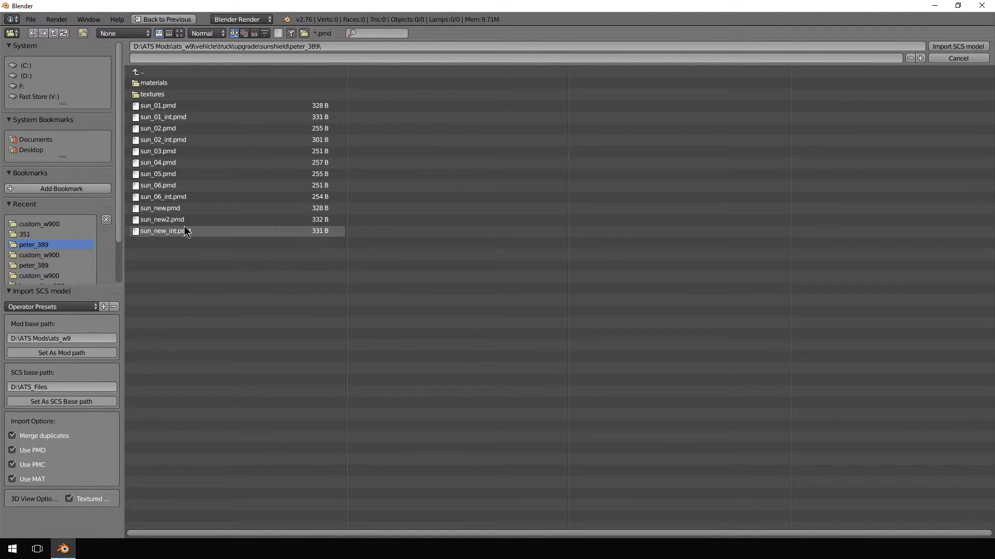
{"action": "left_click", "coordinate": [143, 73]}
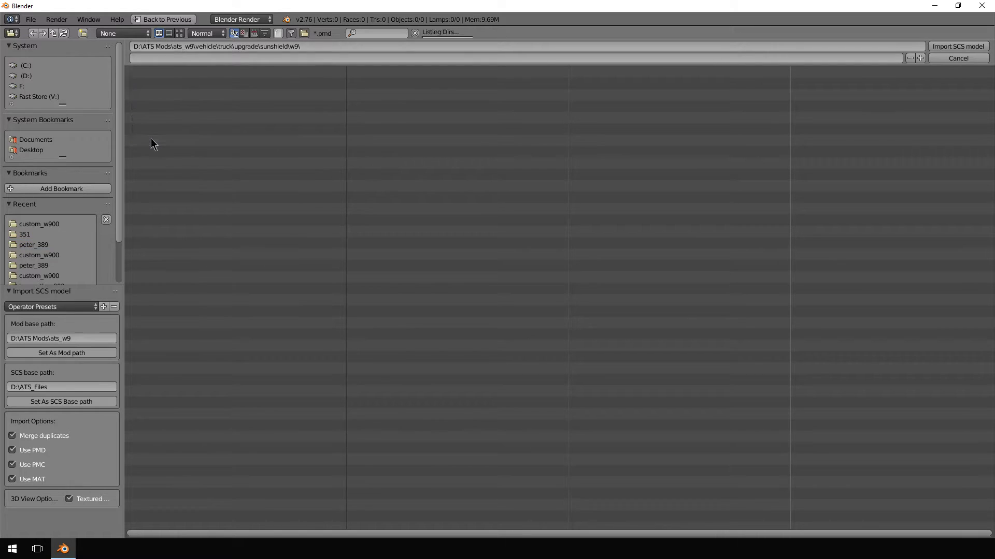
{"action": "left_click", "coordinate": [151, 140]}
{"action": "left_click", "coordinate": [152, 72]}
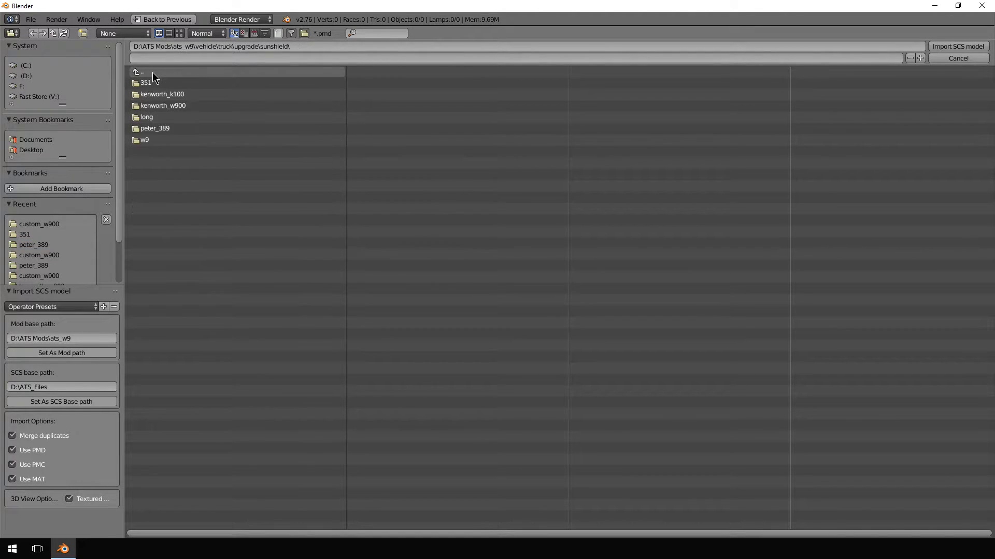
{"action": "left_click", "coordinate": [159, 104]}
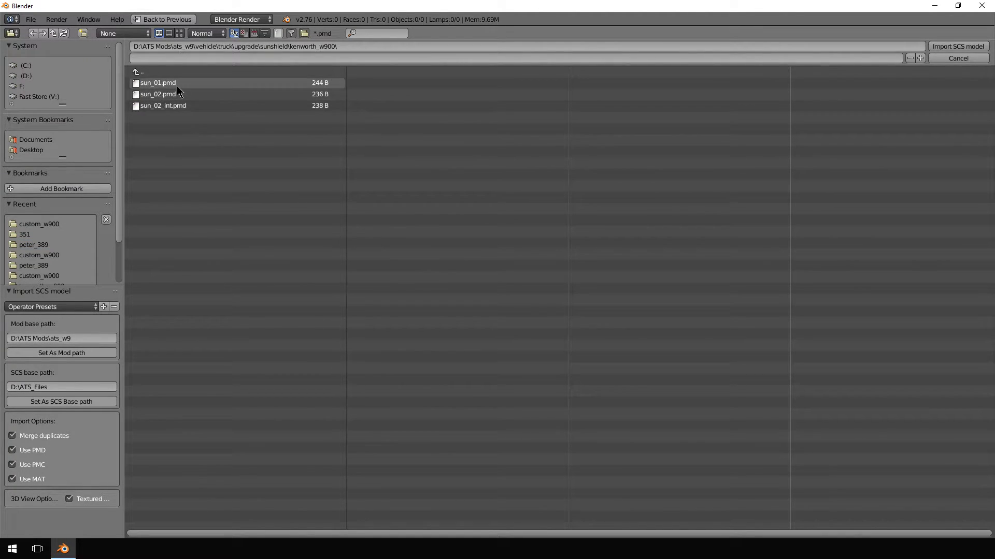
{"action": "left_click", "coordinate": [141, 74]}
{"action": "left_click", "coordinate": [155, 85]}
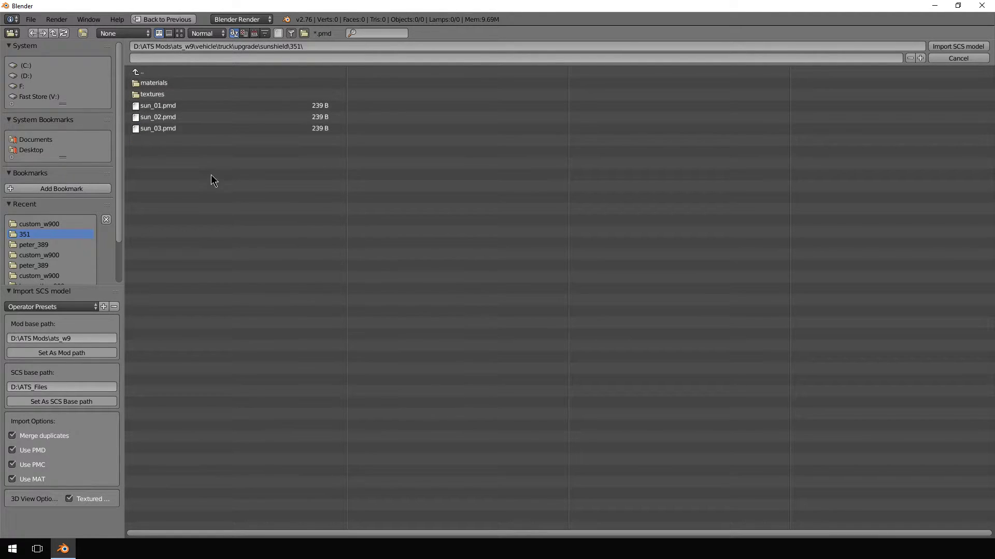
{"action": "left_click", "coordinate": [148, 71]}
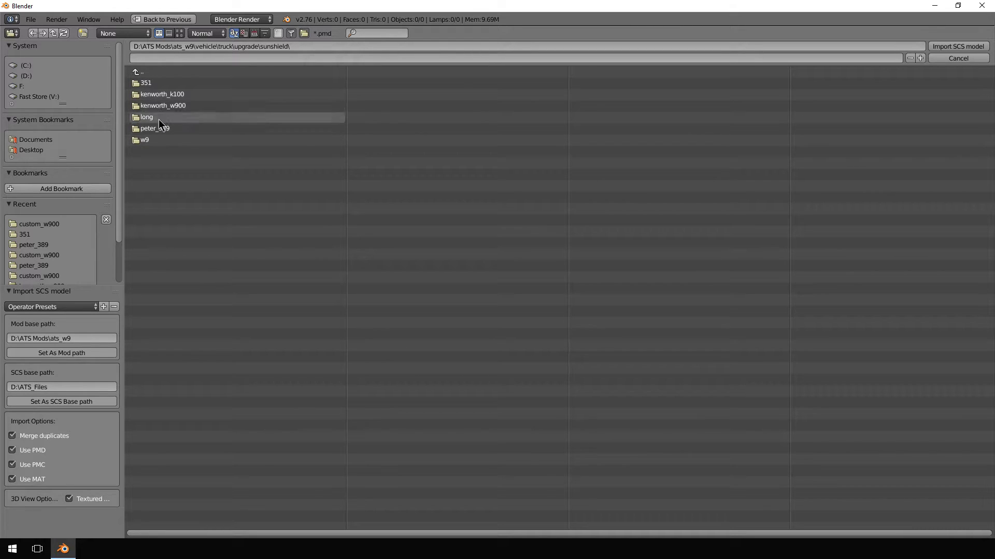
Step: Import the sun_01.pmd sunshield model from the kenworth_w900 folder and inspect it in the 3D view
{"action": "left_click", "coordinate": [165, 105]}
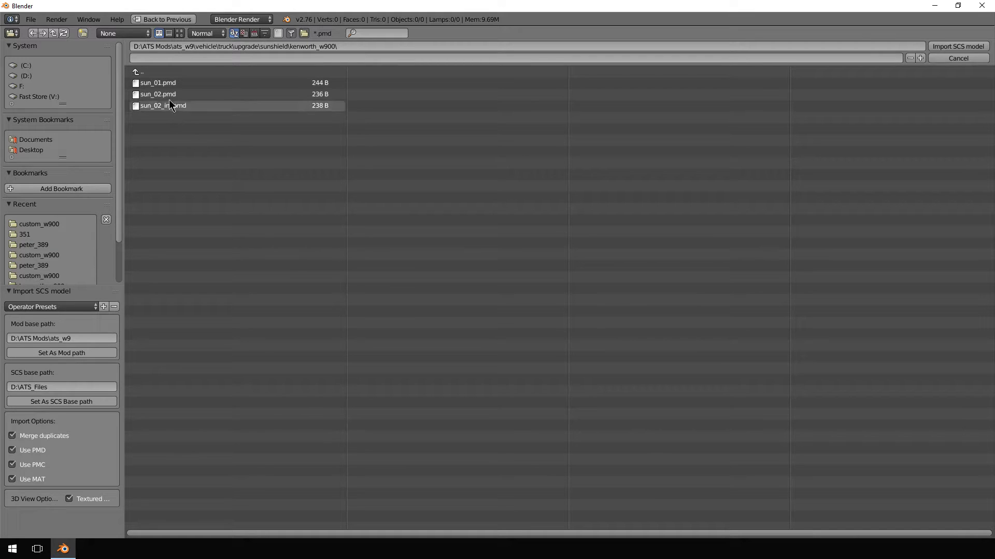
{"action": "left_click", "coordinate": [164, 84]}
{"action": "left_click", "coordinate": [943, 47]}
{"action": "middle_click_drag", "start_coordinate": [508, 253], "coordinate": [449, 193]}
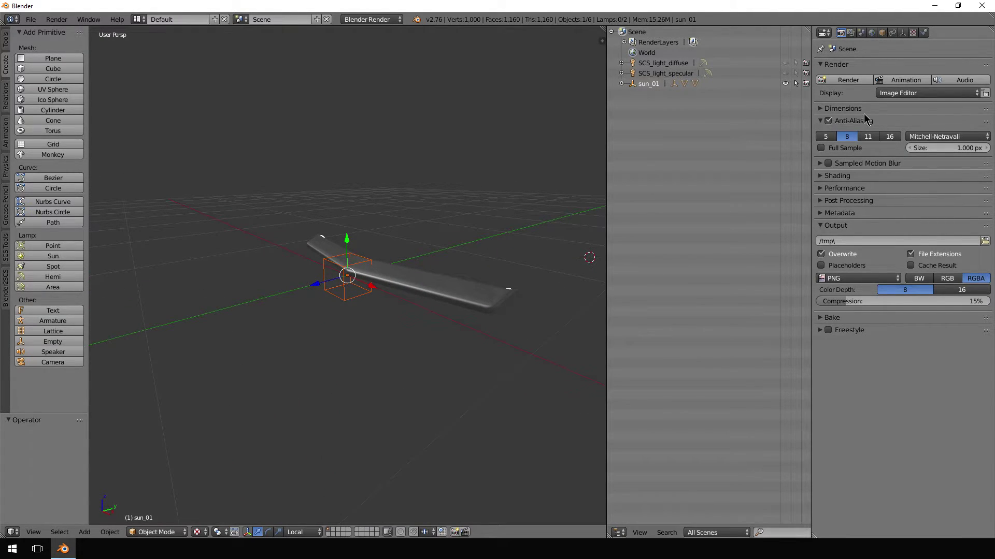
Step: Clear the scene of the imported sun_01 model using the SCS object tools
{"action": "left_click", "coordinate": [872, 33]}
{"action": "left_click", "coordinate": [882, 34]}
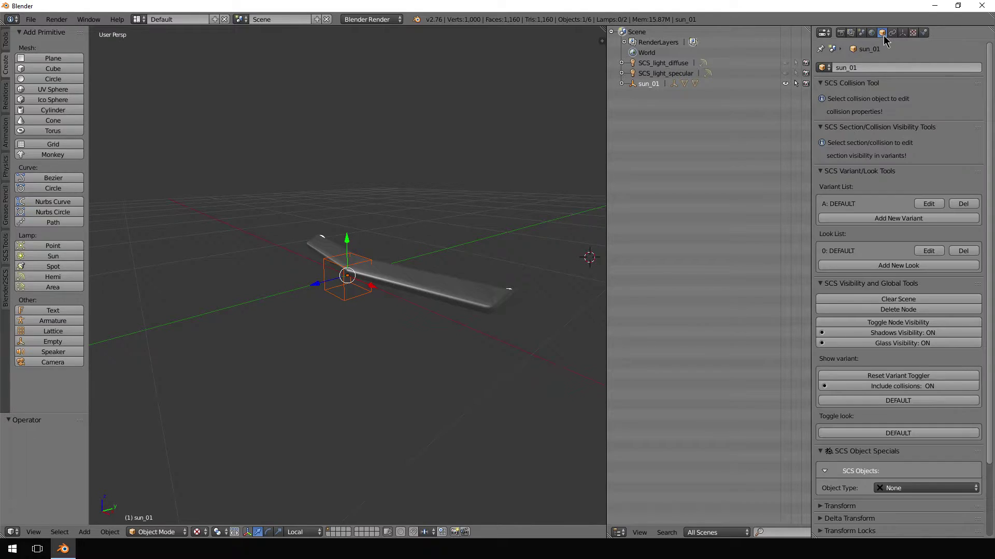
{"action": "left_click", "coordinate": [910, 300]}
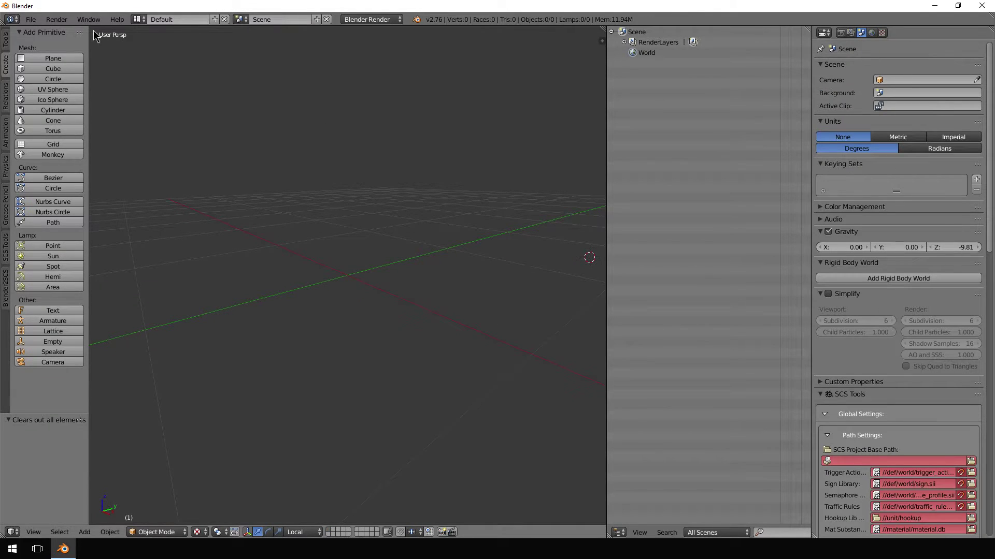
Step: Import the SCSoft model sun_new.pmd from the sunshield\w9 folder
{"action": "left_click", "coordinate": [30, 19]}
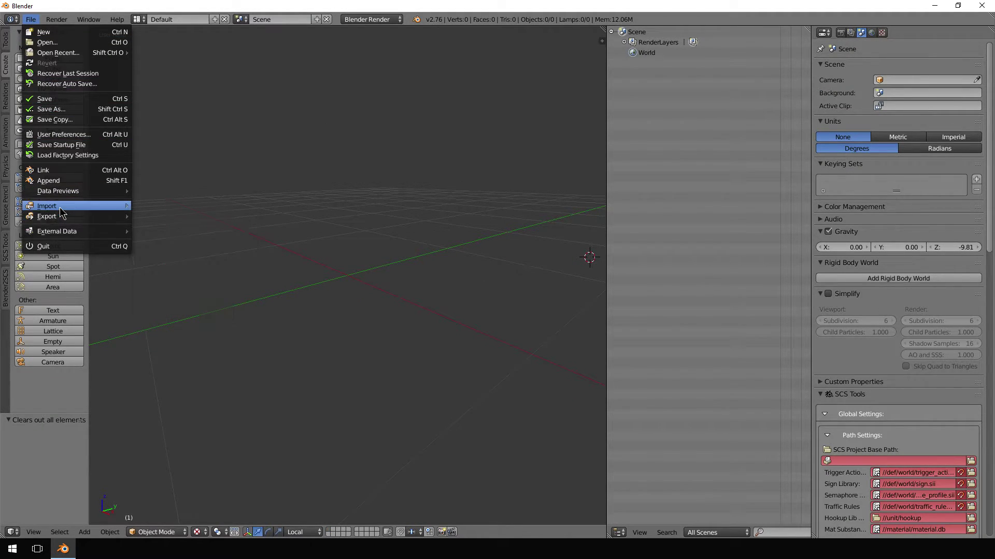
{"action": "mouse_move", "coordinate": [96, 207]}
{"action": "left_click", "coordinate": [168, 309]}
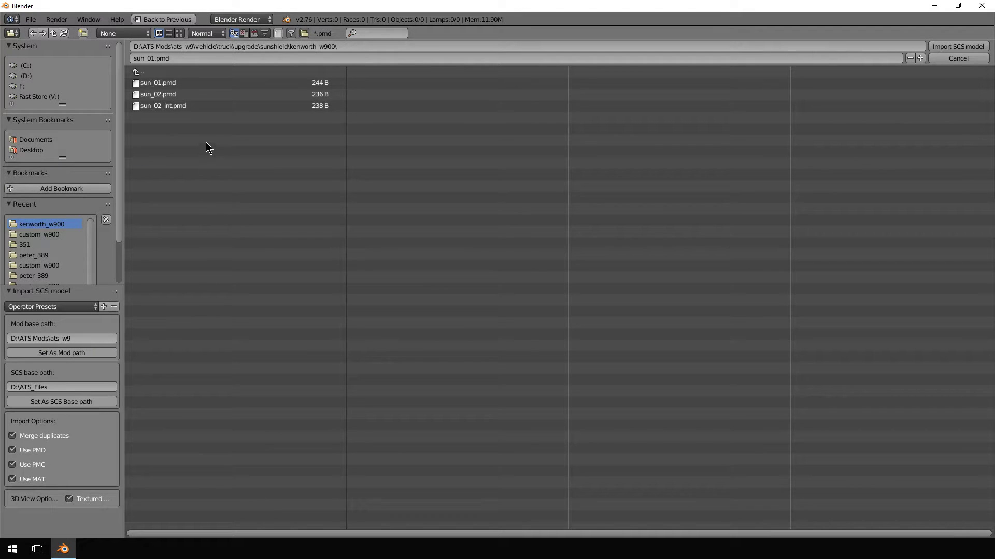
{"action": "left_click", "coordinate": [138, 72]}
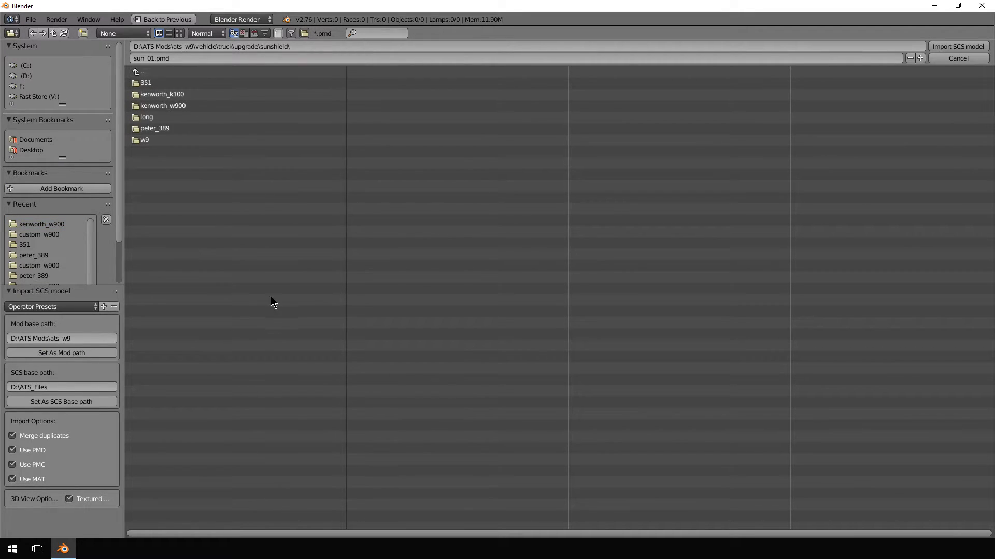
{"action": "left_click", "coordinate": [176, 138]}
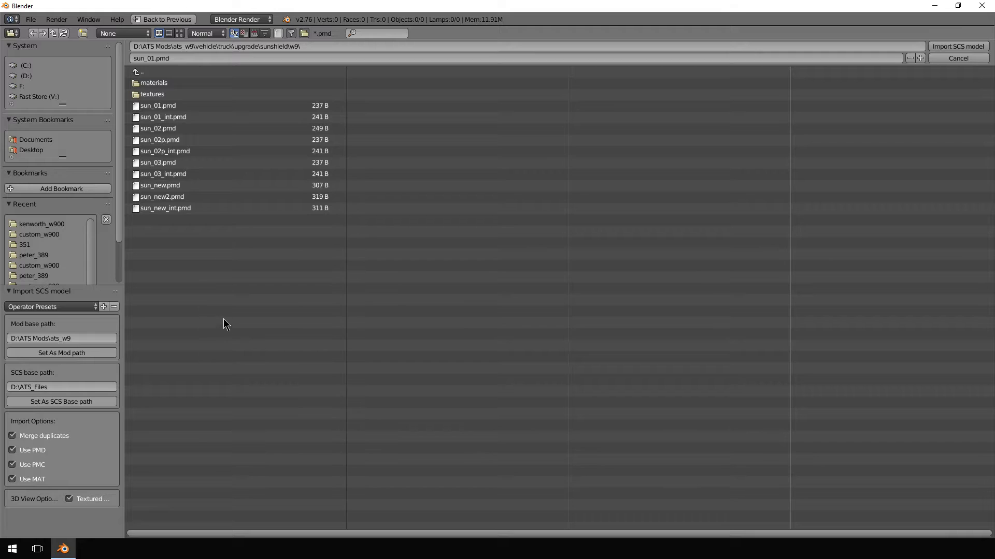
{"action": "left_click", "coordinate": [190, 186]}
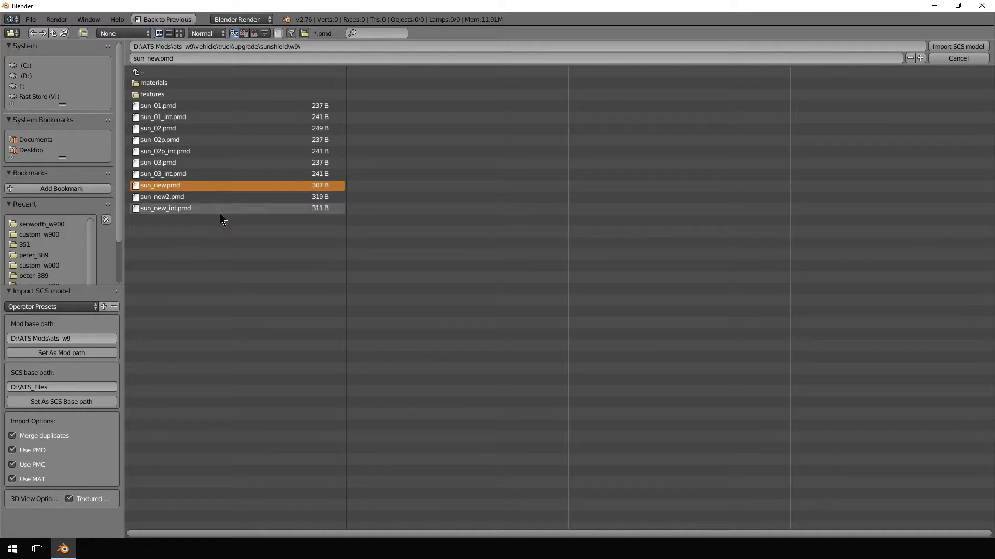
{"action": "left_click", "coordinate": [947, 44]}
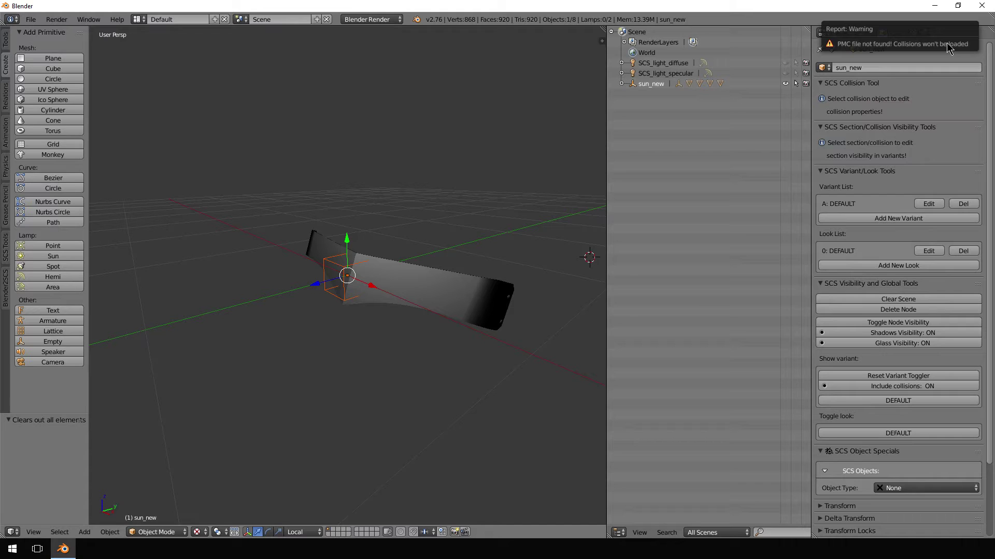
Step: Inspect the imported sun_new sunshield from several angles and expand its object hierarchy through DEF to the individual models
{"action": "middle_click_drag", "start_coordinate": [558, 167], "coordinate": [595, 156]}
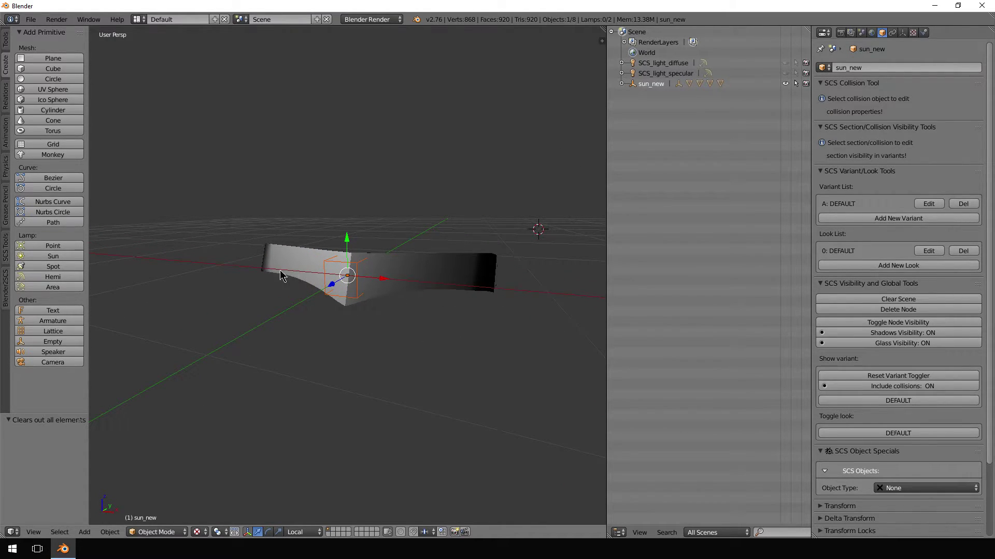
{"action": "middle_click_drag", "start_coordinate": [476, 196], "coordinate": [387, 195]}
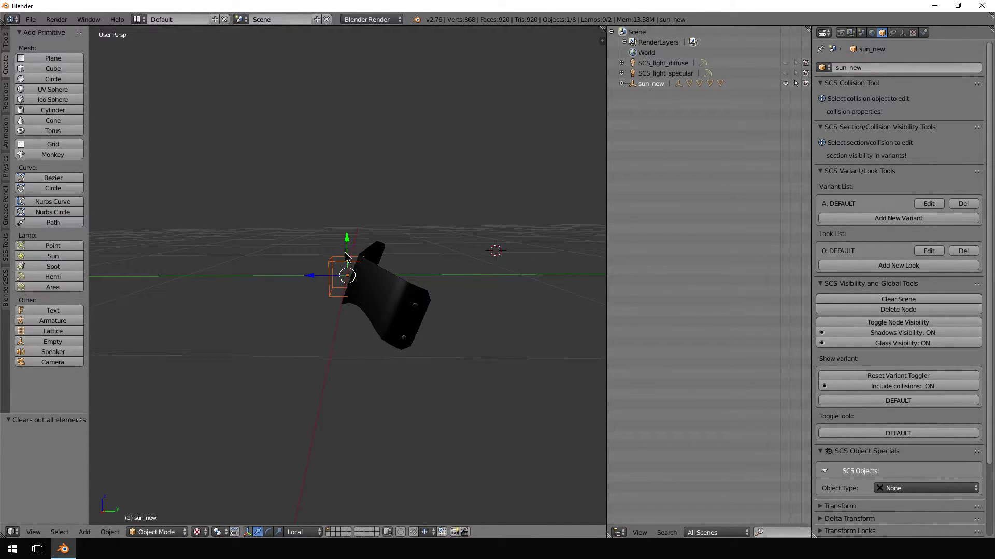
{"action": "middle_click_drag", "start_coordinate": [328, 224], "coordinate": [379, 232]}
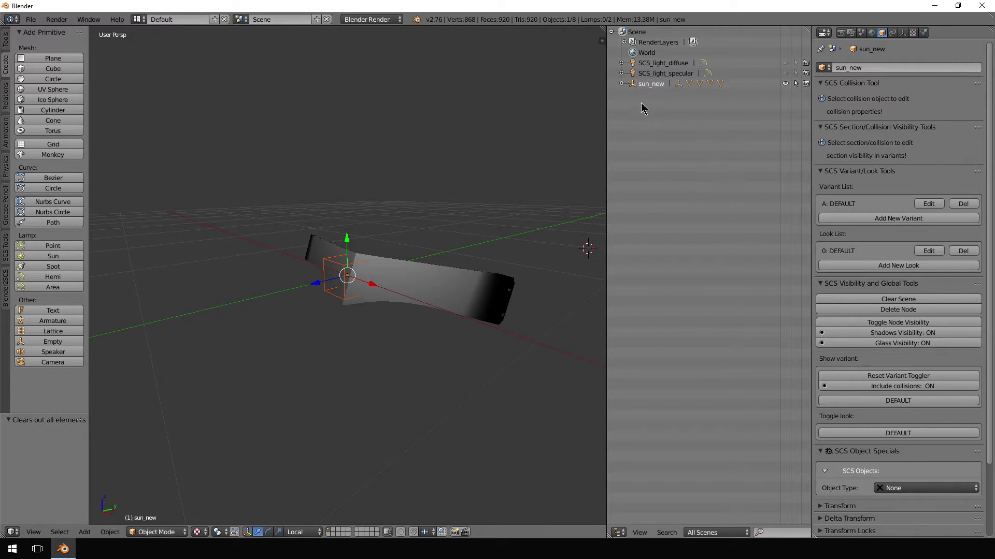
{"action": "left_click", "coordinate": [623, 84]}
{"action": "left_click", "coordinate": [632, 94]}
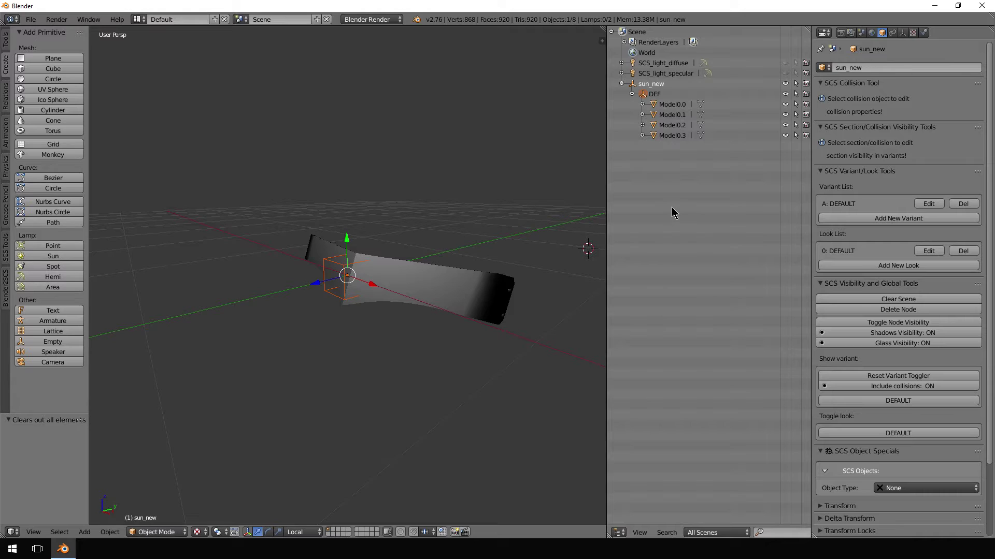
{"action": "left_click", "coordinate": [31, 19]}
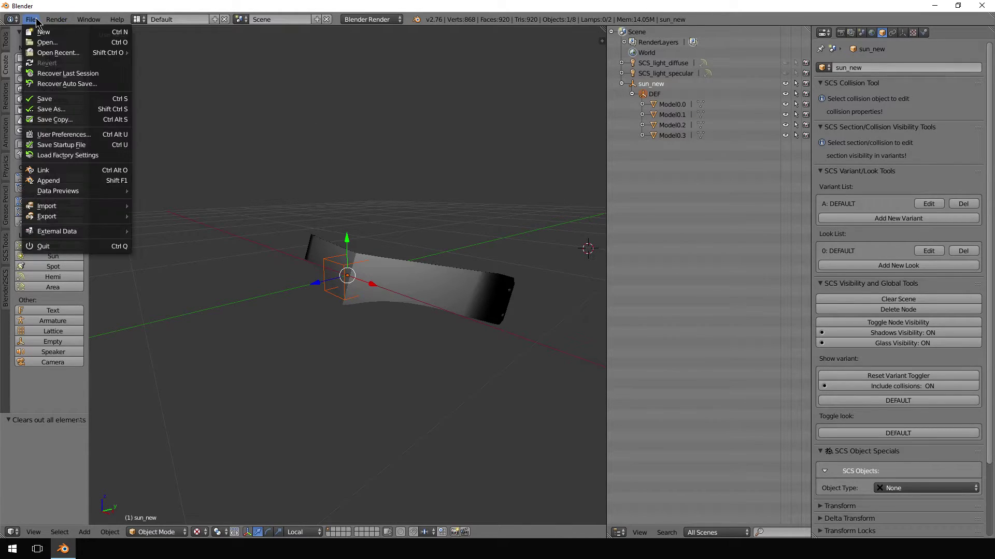
{"action": "mouse_move", "coordinate": [46, 216]}
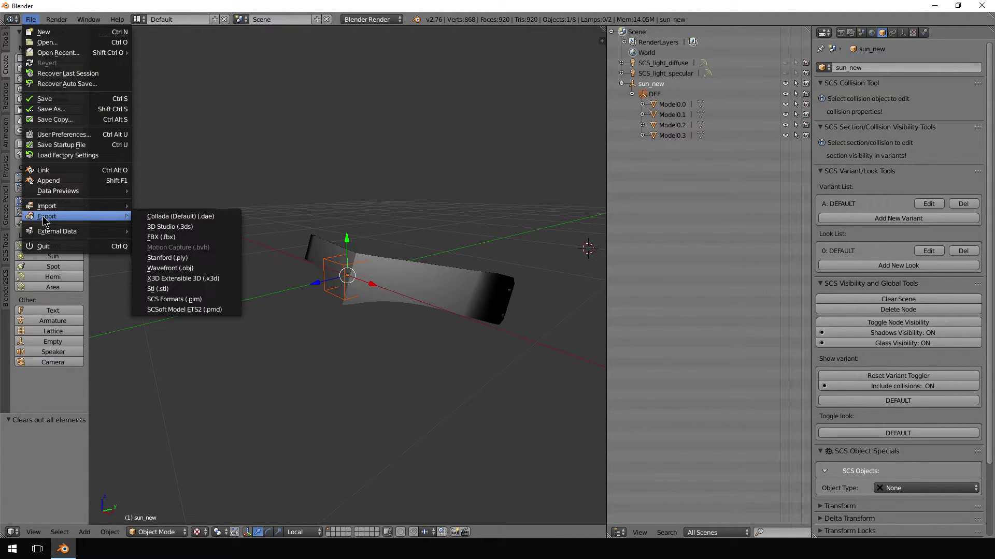
{"action": "left_click", "coordinate": [187, 314]}
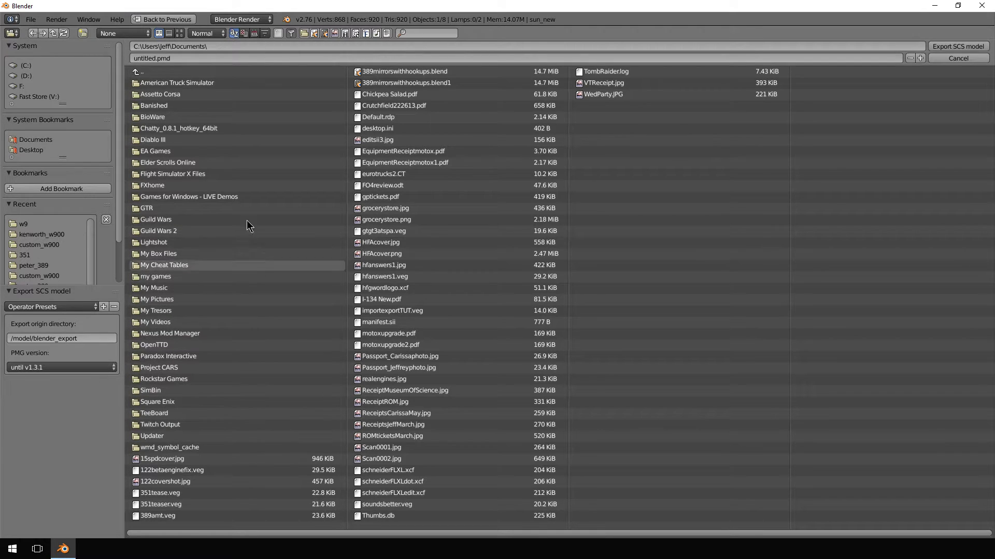
{"action": "left_click", "coordinate": [28, 77]}
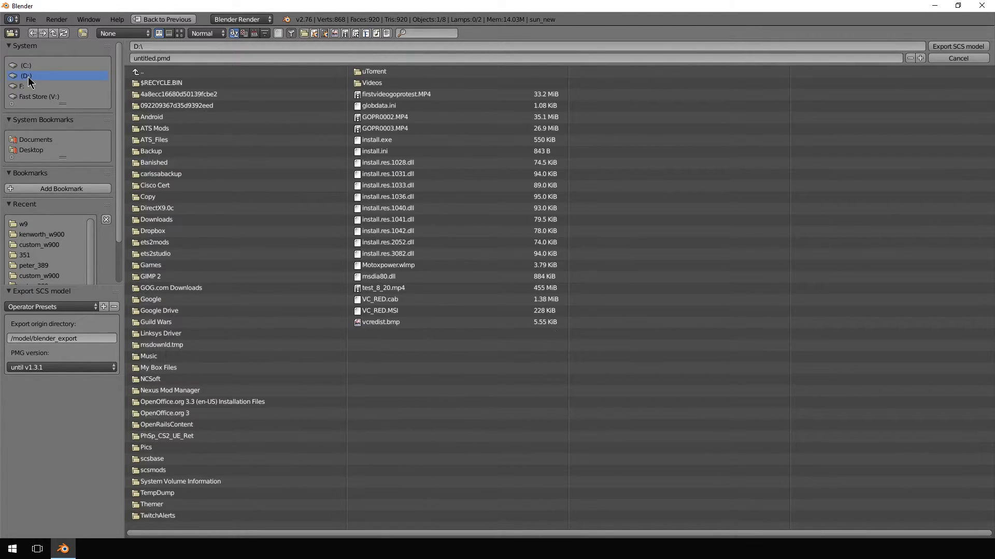
{"action": "left_click", "coordinate": [164, 129]}
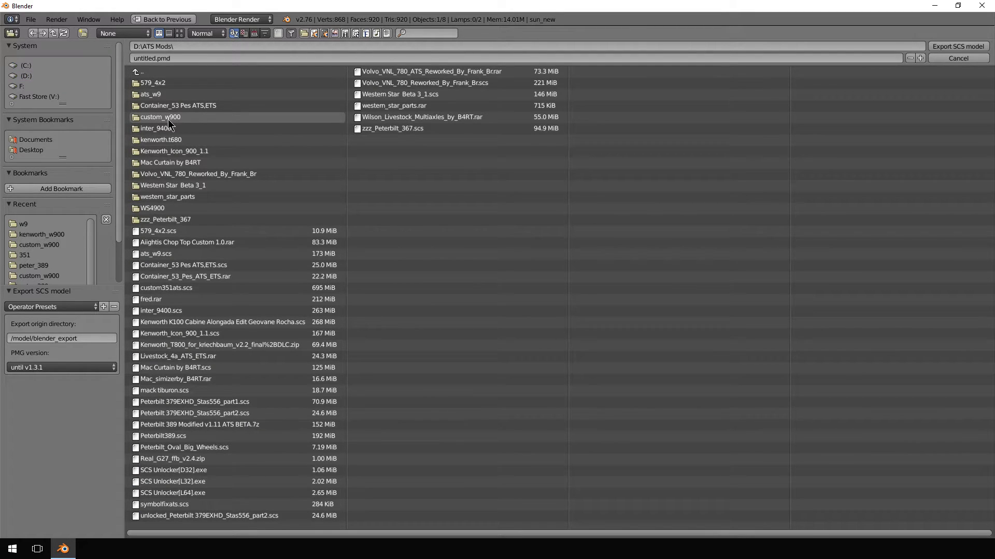
{"action": "left_click", "coordinate": [168, 119]}
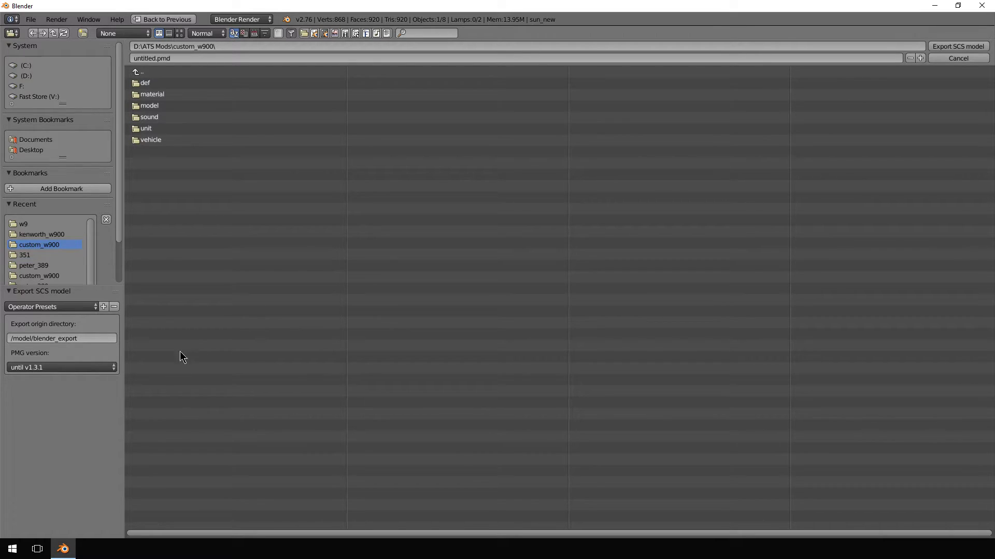
{"action": "left_click", "coordinate": [90, 340]}
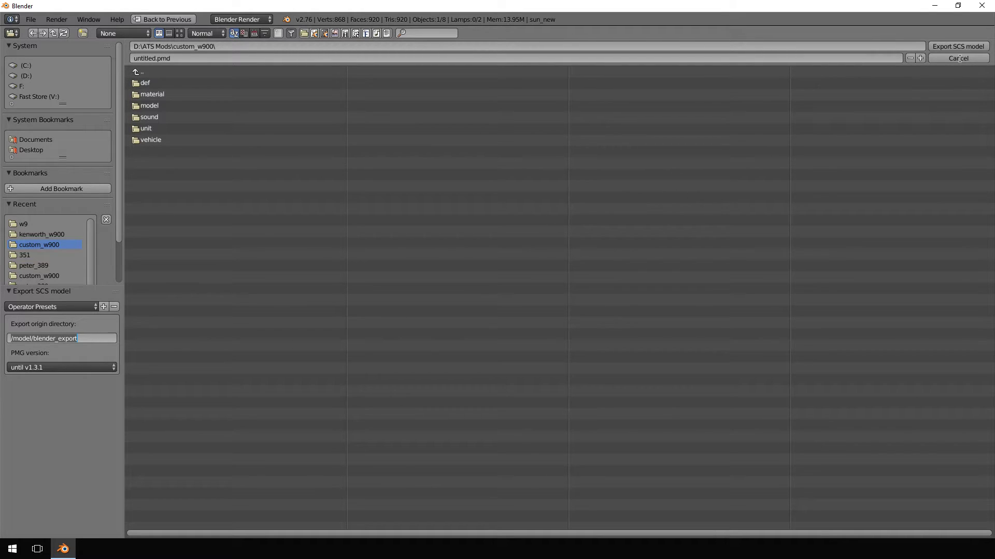
{"action": "left_click", "coordinate": [168, 59]}
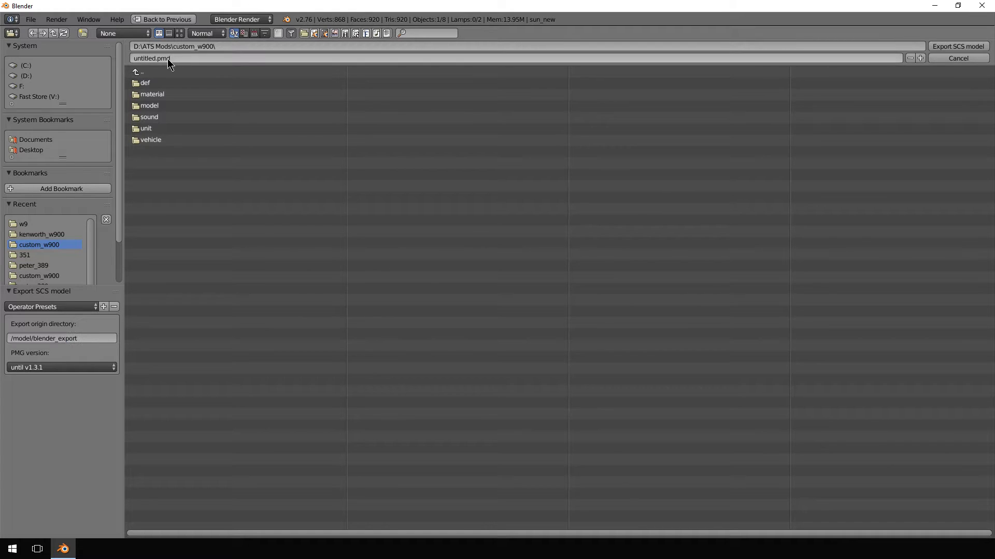
{"action": "left_click", "coordinate": [140, 60]}
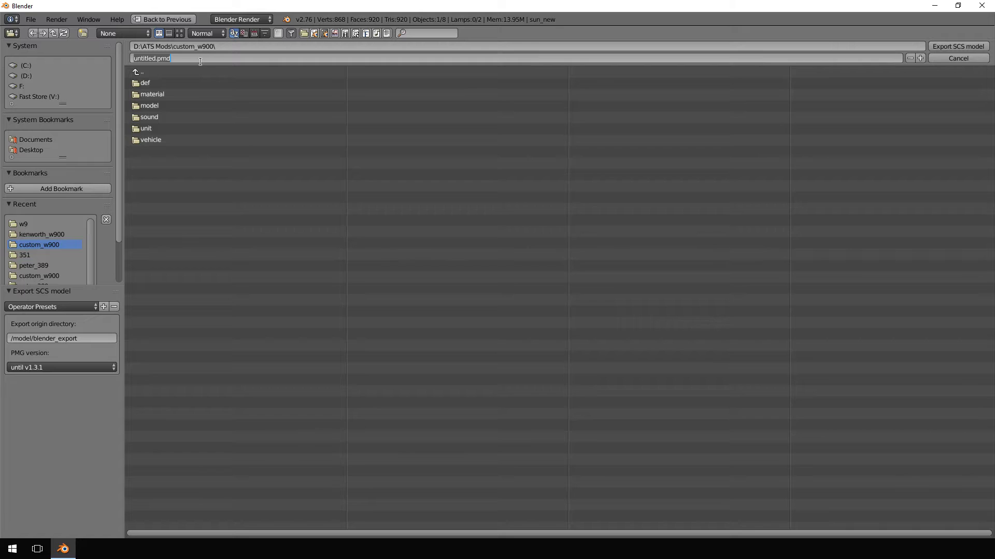
{"action": "left_click", "coordinate": [965, 59]}
{"action": "left_click", "coordinate": [965, 59]}
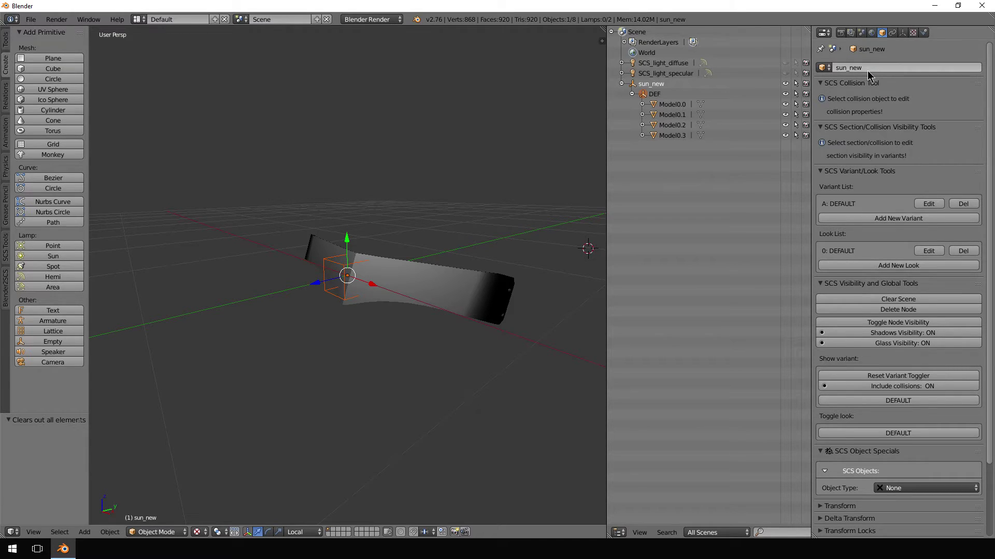
Step: Rename the sun_new root object to sun_14
{"action": "right_click", "coordinate": [655, 86]}
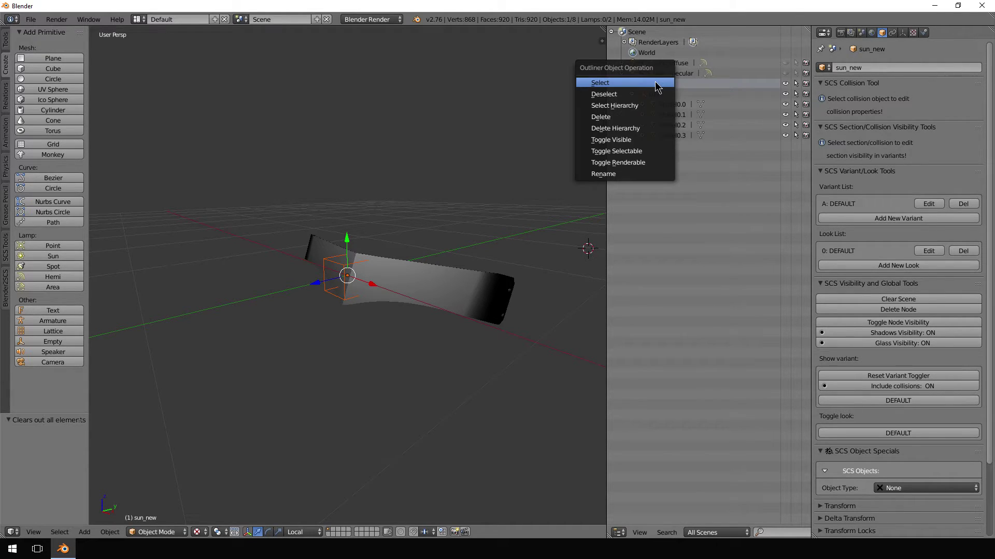
{"action": "left_click", "coordinate": [633, 175]}
{"action": "left_click", "coordinate": [683, 83]}
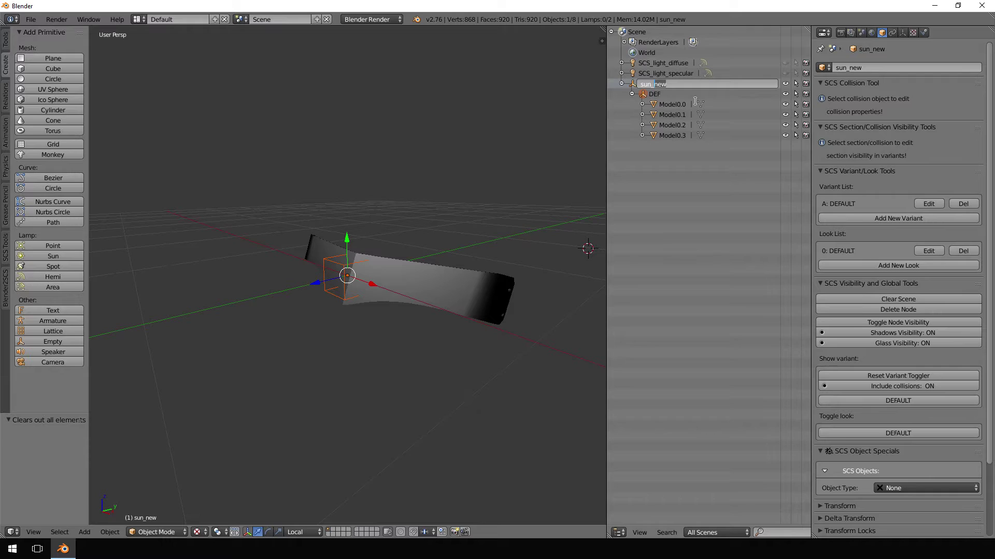
{"action": "type", "text": "14"}
{"action": "key", "text": "Return"}
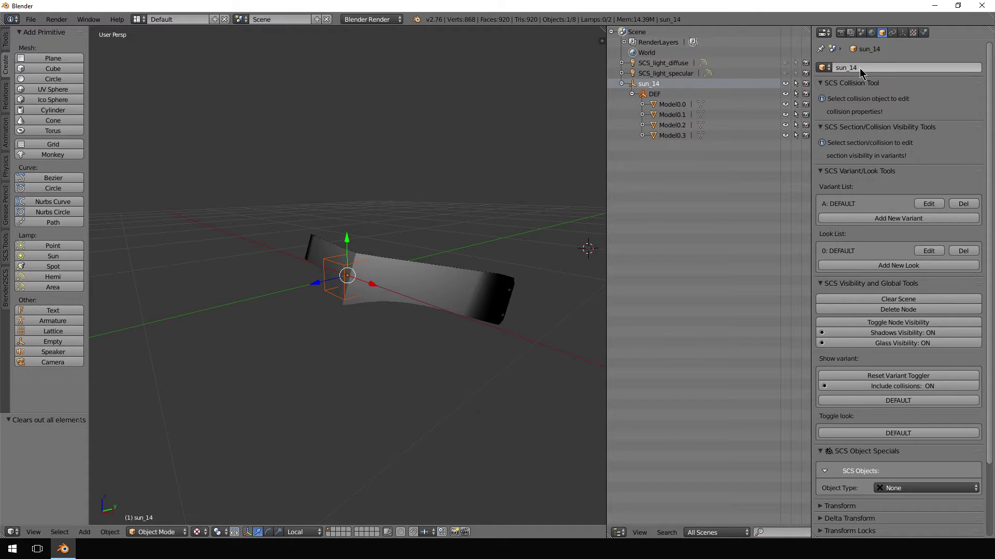
Step: Start an SCSoft Model ETS2 (.pmd) export into D:\ATS Mods\custom_w900 and set the PMG version to v1.4.x
{"action": "middle_click_drag", "start_coordinate": [555, 233], "coordinate": [539, 192]}
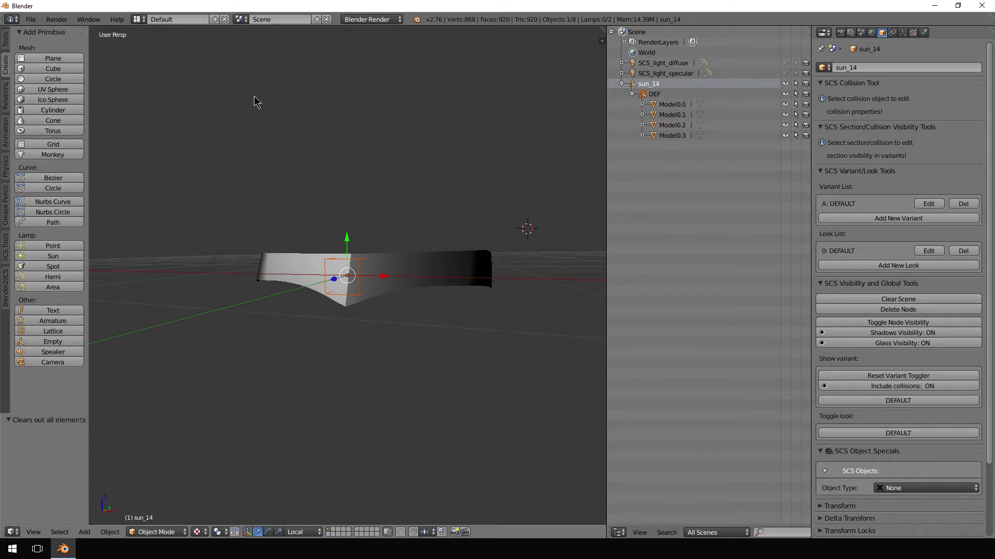
{"action": "left_click", "coordinate": [31, 19]}
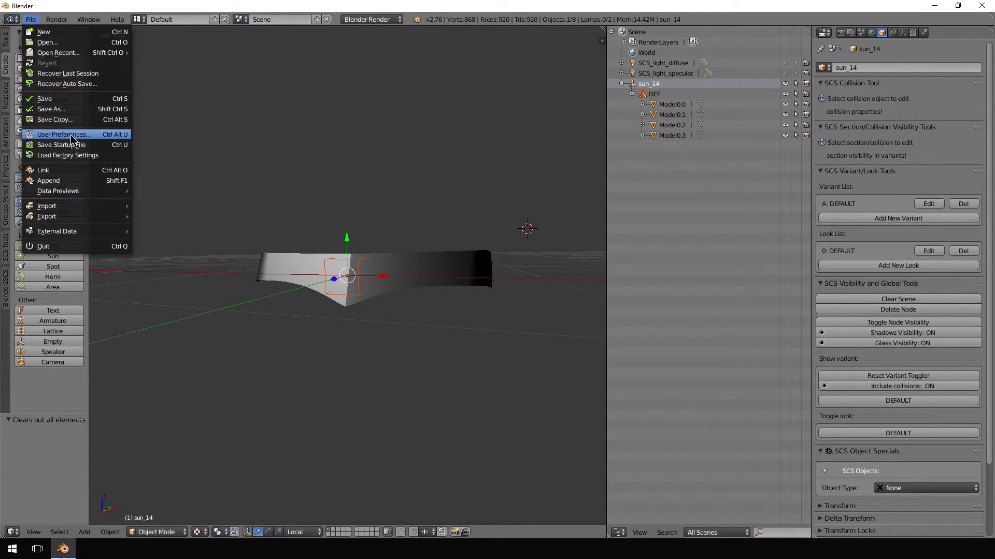
{"action": "mouse_move", "coordinate": [94, 221]}
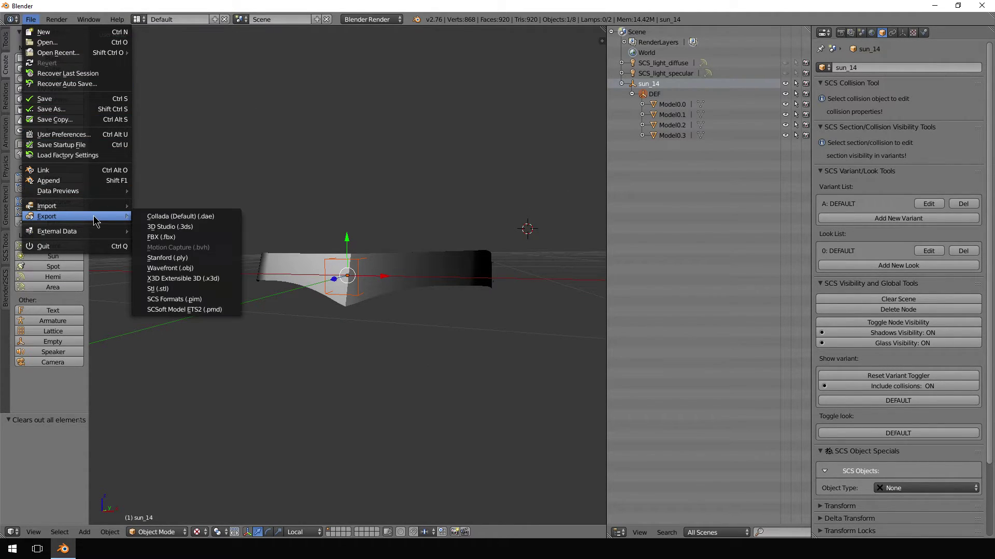
{"action": "left_click", "coordinate": [195, 310]}
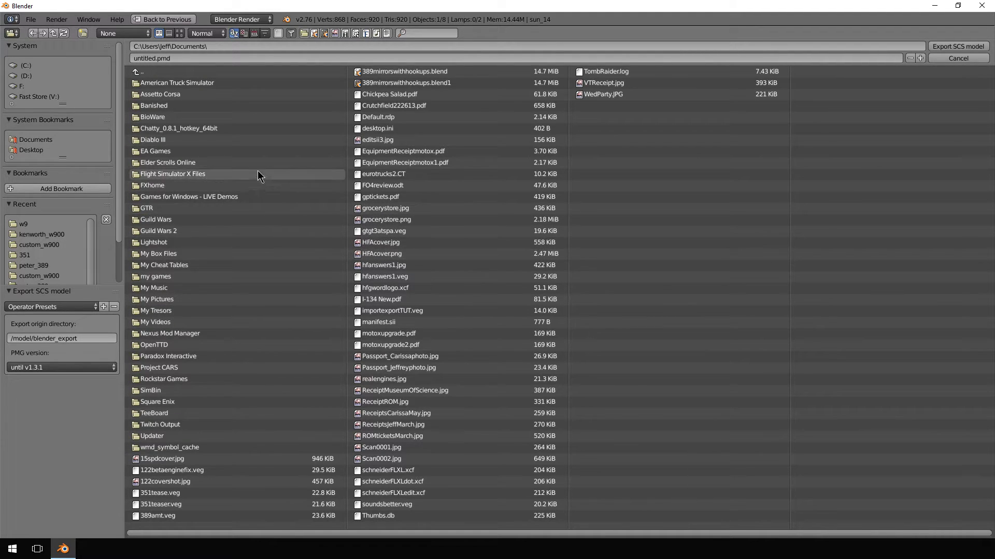
{"action": "left_click", "coordinate": [158, 72]}
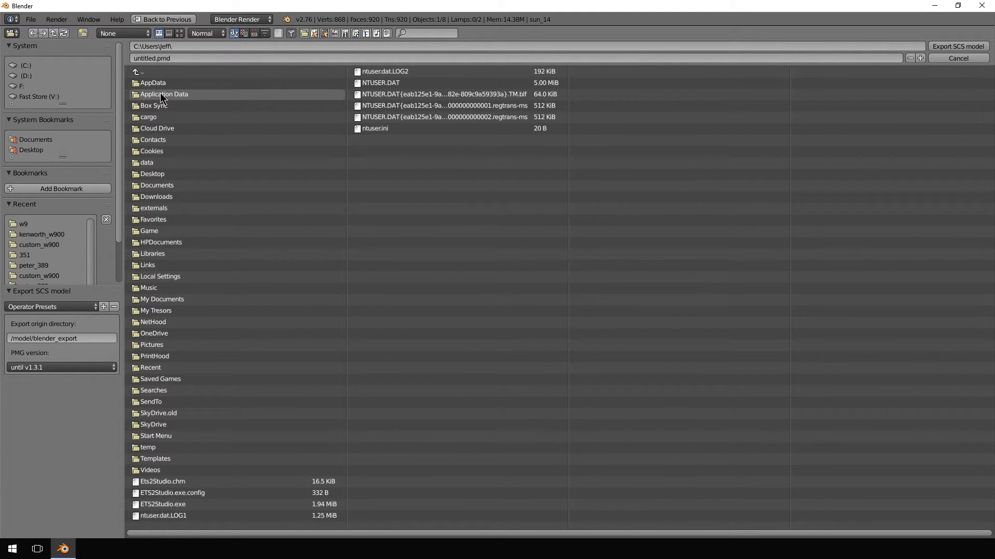
{"action": "left_click", "coordinate": [25, 77]}
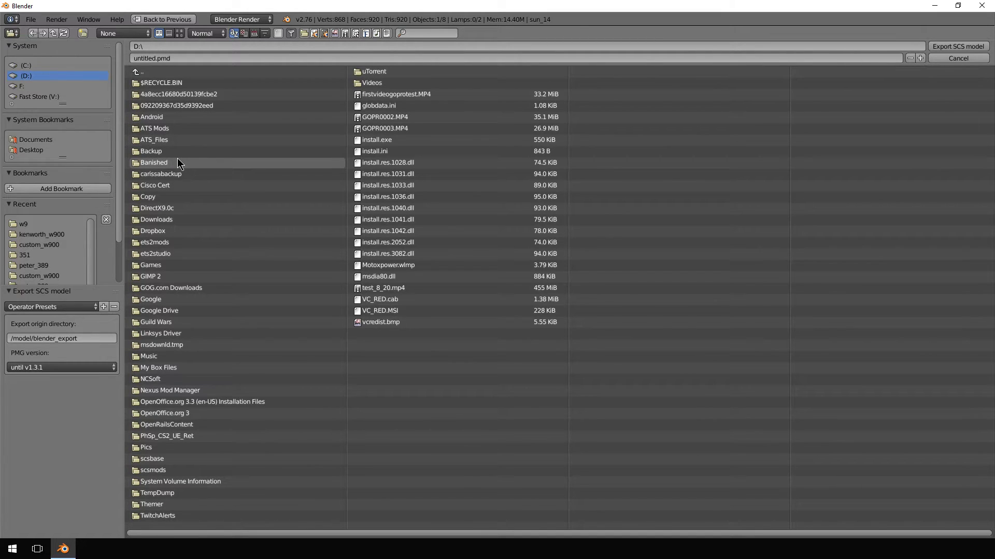
{"action": "left_click", "coordinate": [165, 130]}
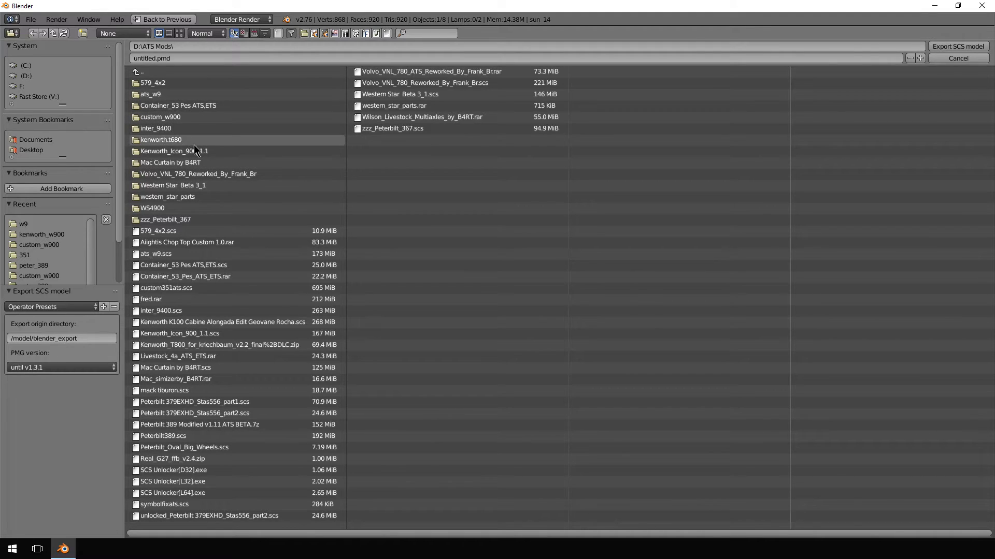
{"action": "left_click", "coordinate": [161, 116]}
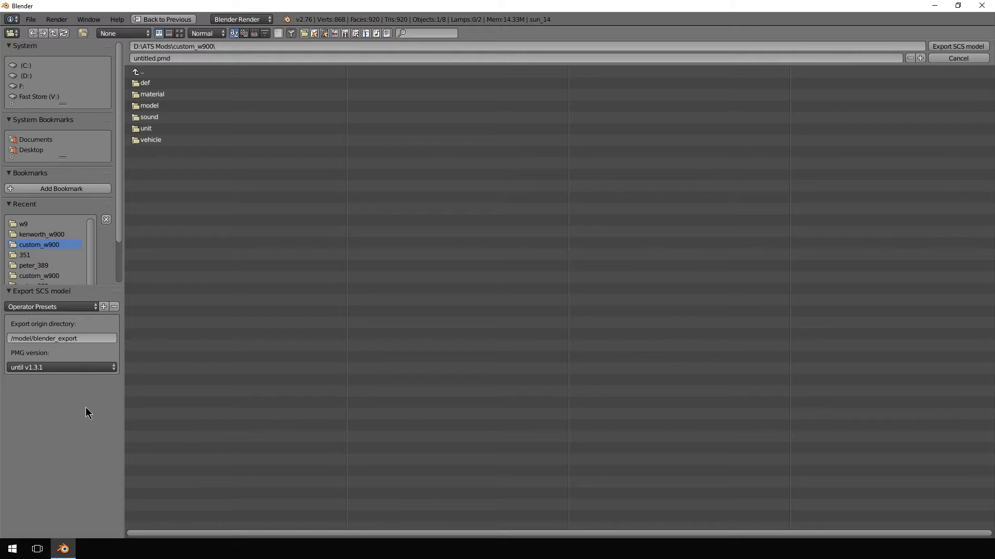
{"action": "left_click", "coordinate": [60, 368]}
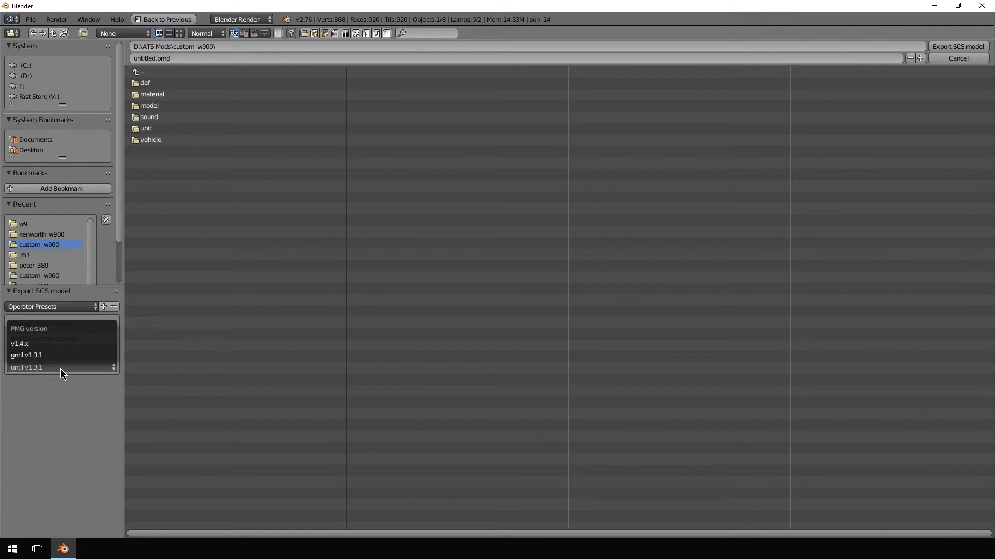
{"action": "left_click", "coordinate": [47, 345]}
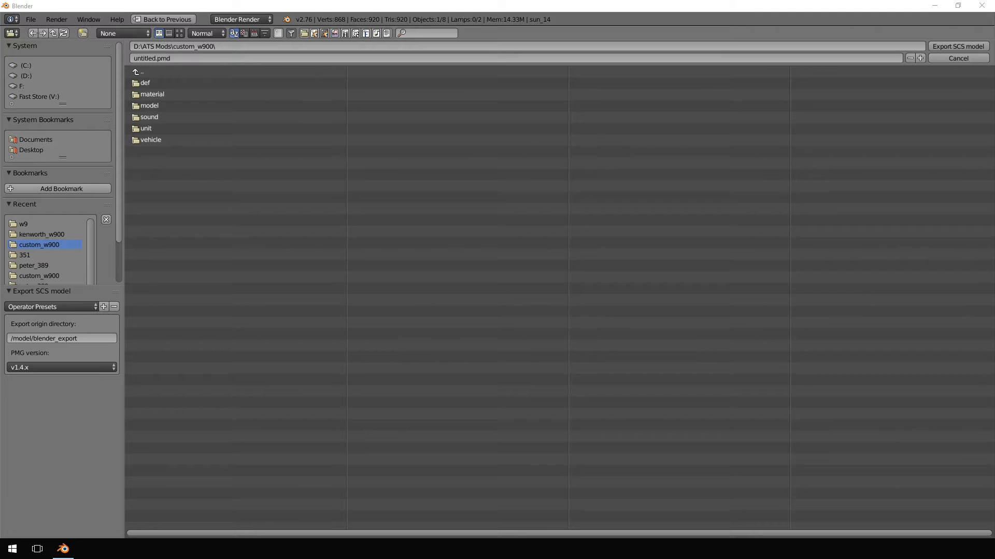
Step: In File Explorer, examine the truck folders under custom_w900\vehicle and the existing sunshield files in upgrade\sunshield\custom_w900
{"action": "left_click_drag", "start_coordinate": [0, 171], "coordinate": [320, 30]}
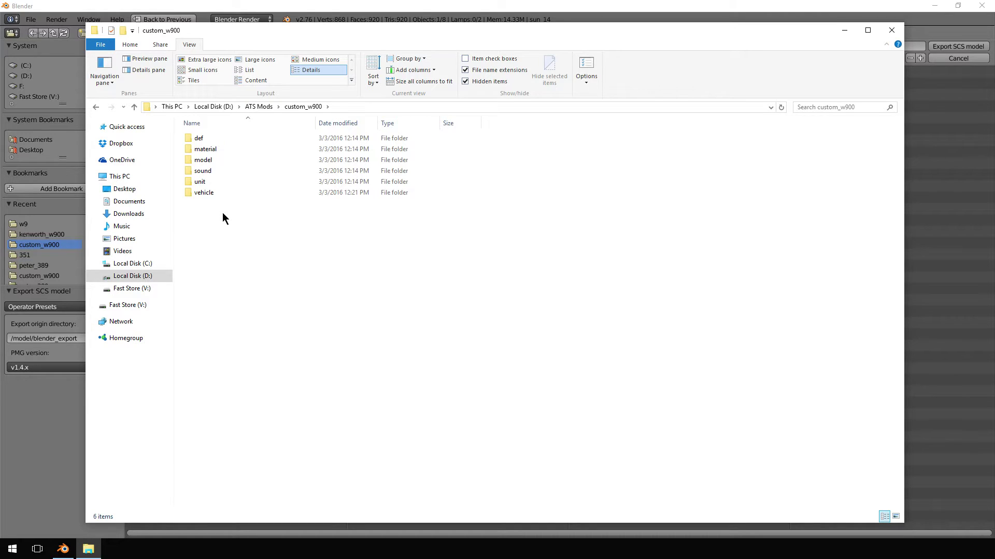
{"action": "double_click", "coordinate": [200, 193]}
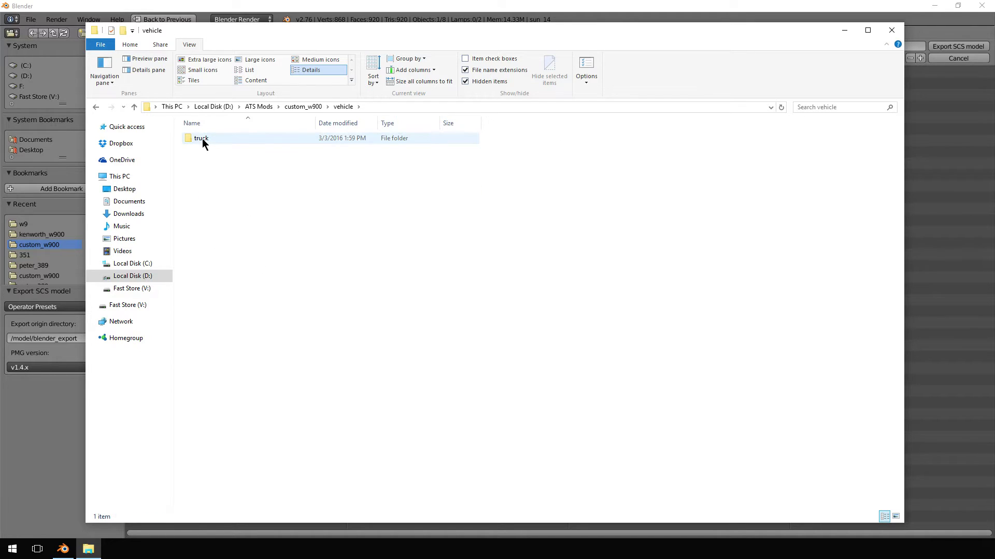
{"action": "double_click", "coordinate": [201, 139]}
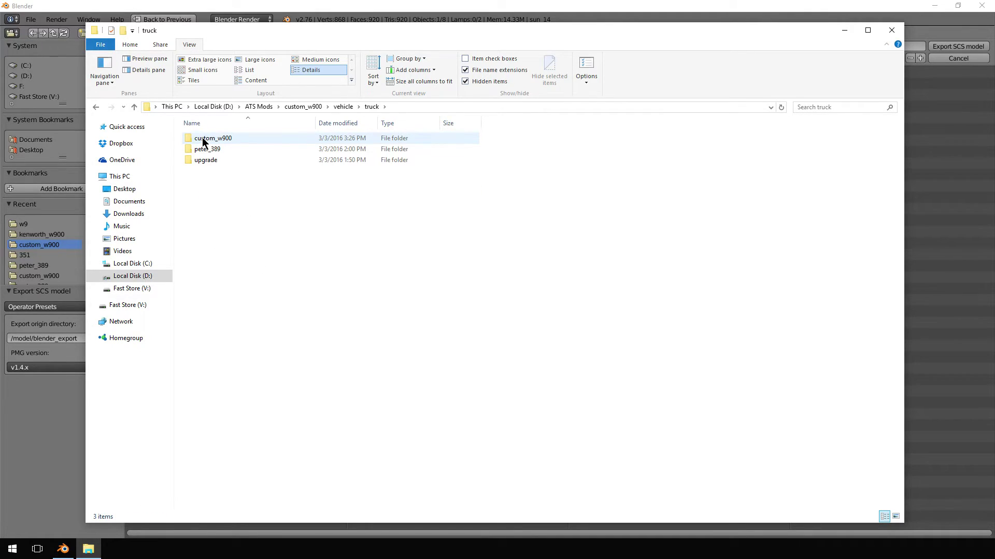
{"action": "double_click", "coordinate": [203, 140]}
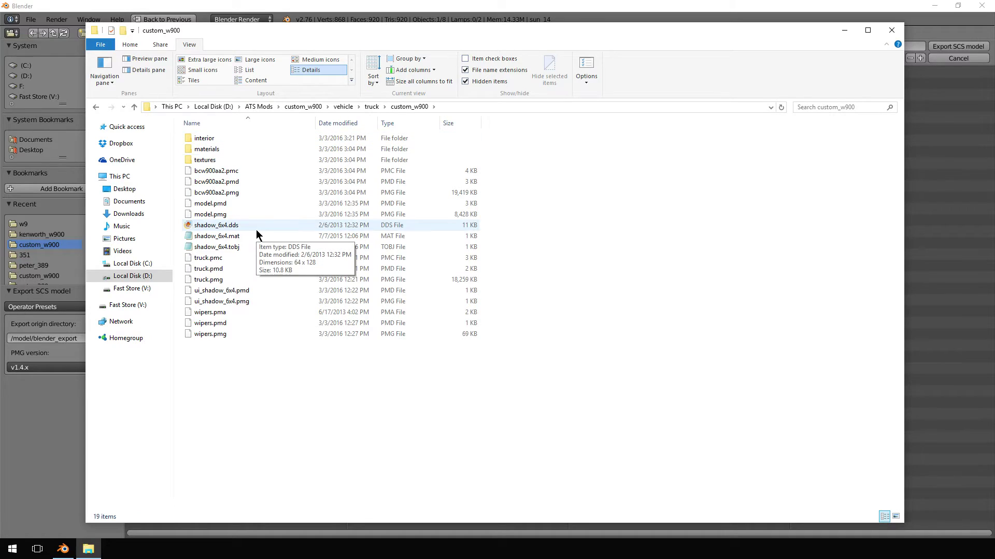
{"action": "left_click", "coordinate": [134, 106]}
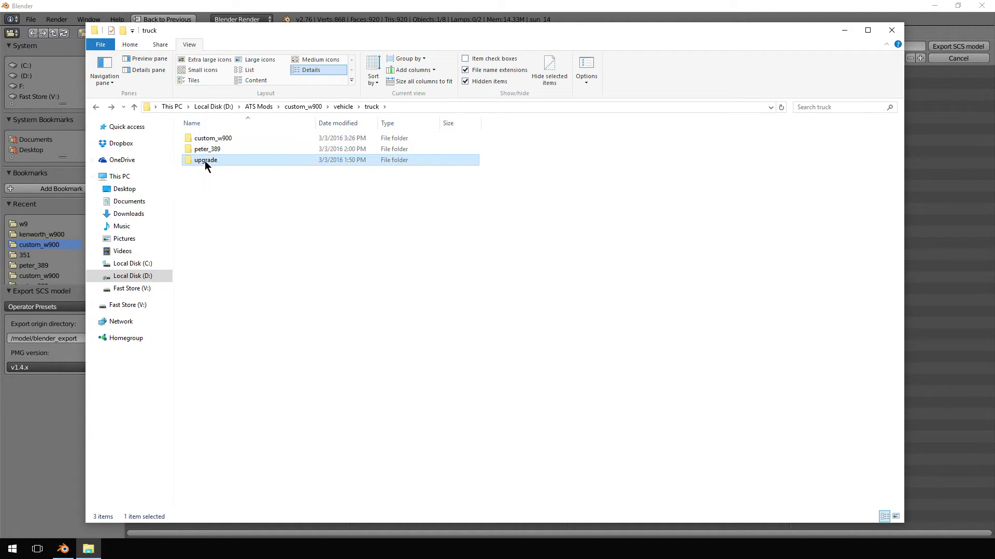
{"action": "double_click", "coordinate": [204, 161]}
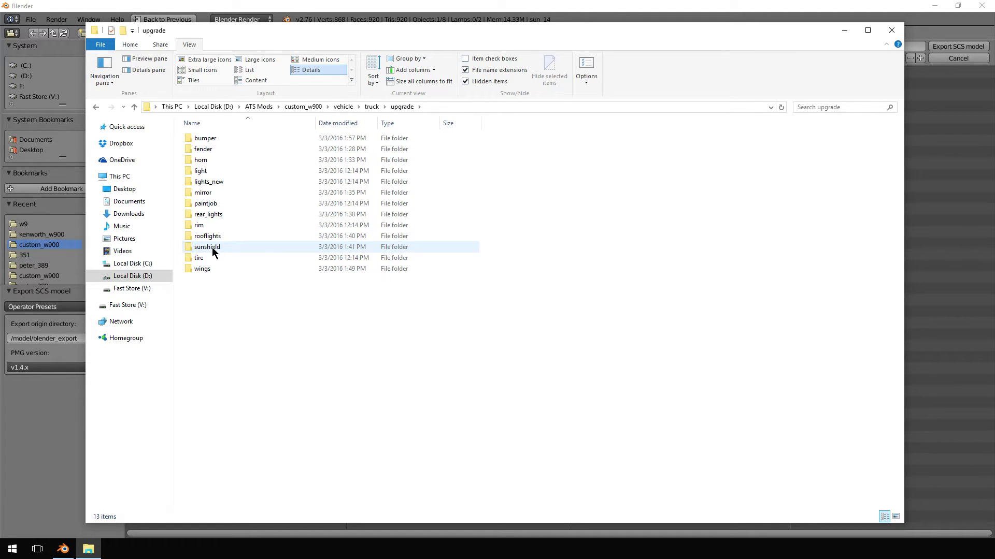
{"action": "double_click", "coordinate": [212, 247]}
{"action": "double_click", "coordinate": [212, 137]}
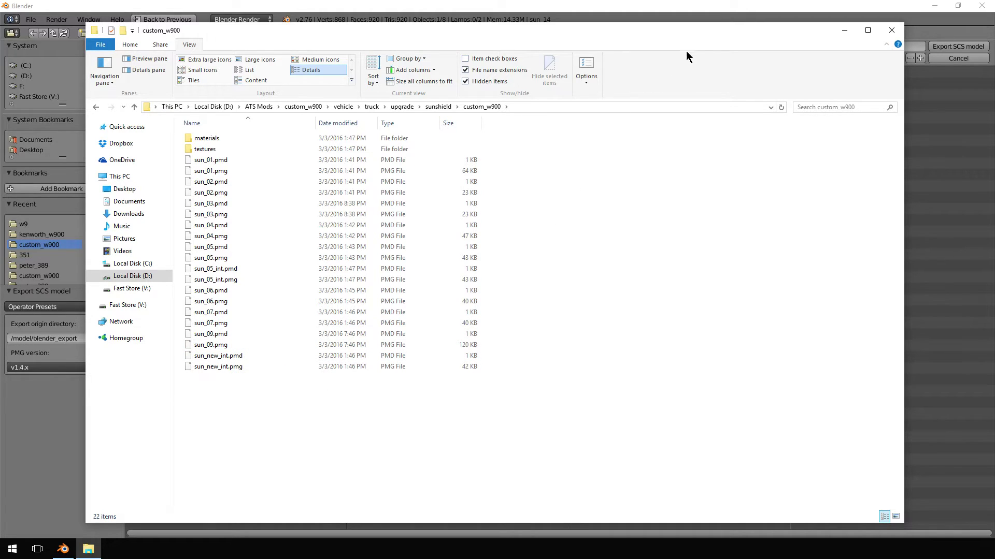
{"action": "left_click_drag", "start_coordinate": [730, 33], "coordinate": [0, 189]}
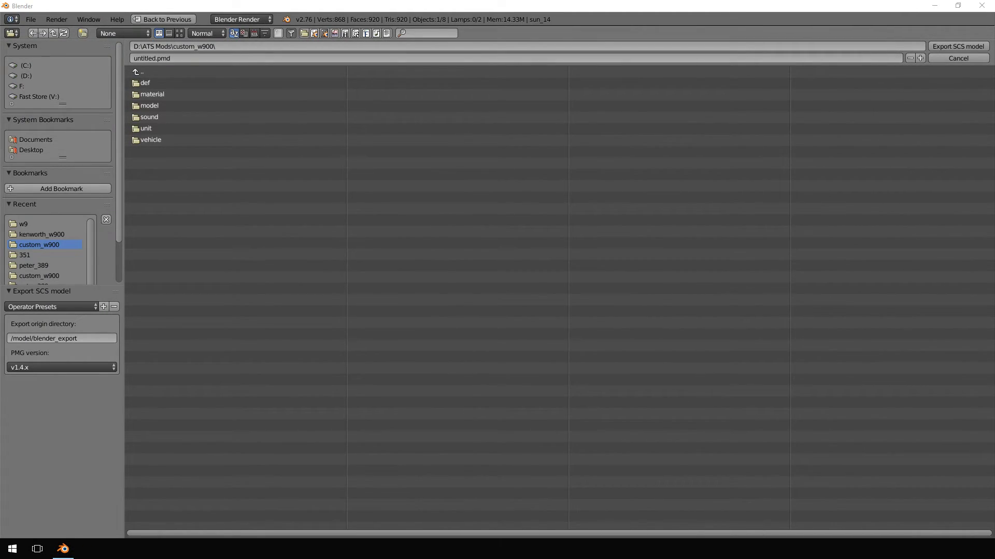
{"action": "left_click", "coordinate": [72, 341]}
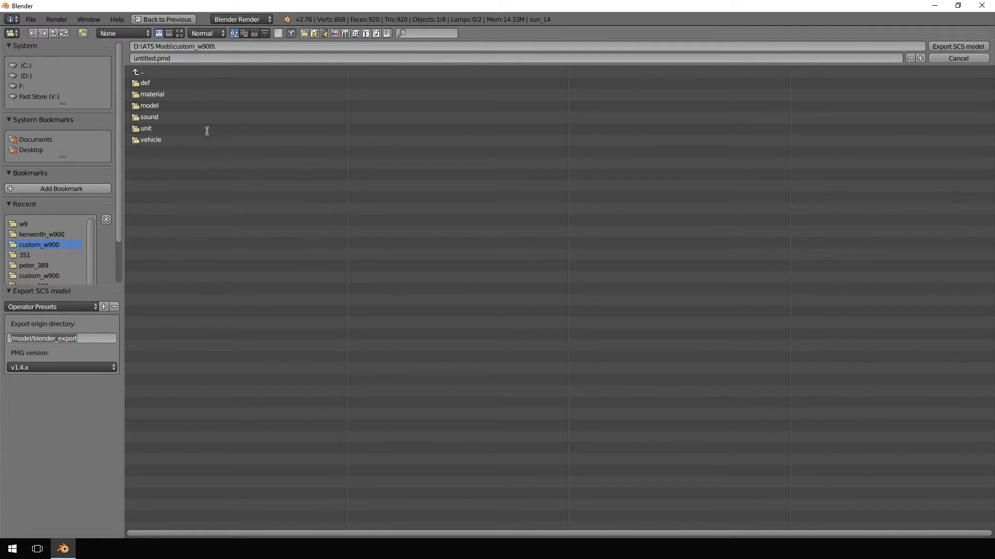
{"action": "left_click", "coordinate": [200, 47]}
{"action": "left_click", "coordinate": [201, 48]}
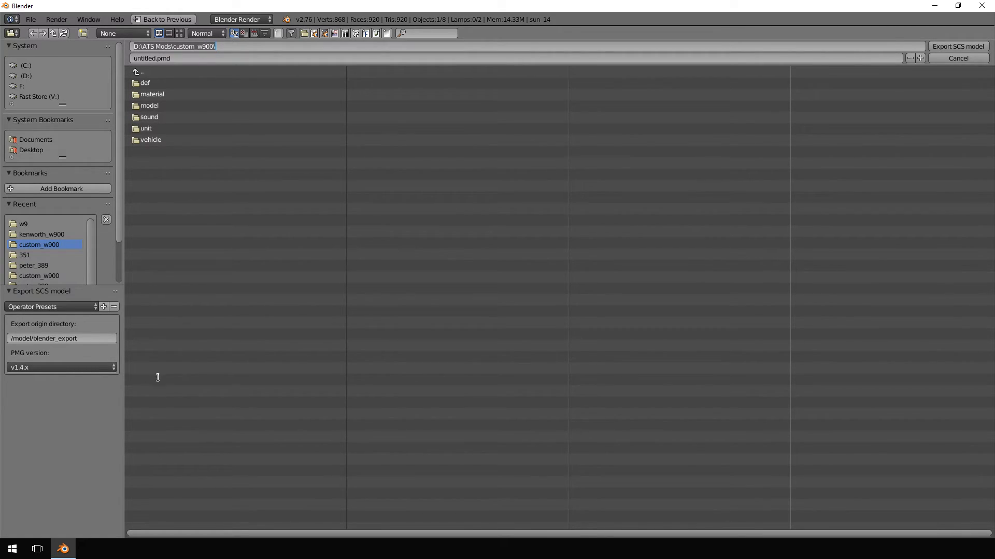
{"action": "left_click", "coordinate": [95, 338]}
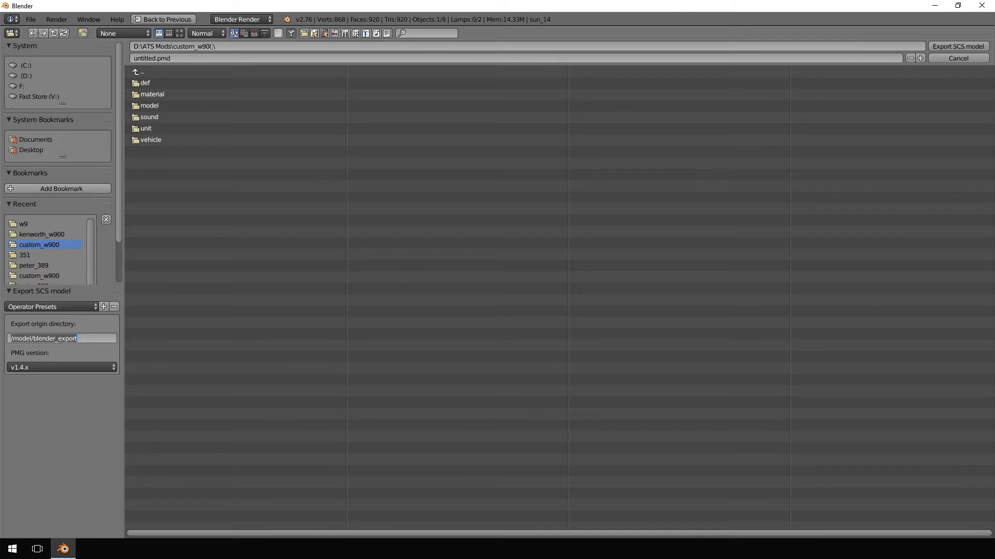
{"action": "left_click", "coordinate": [89, 342]}
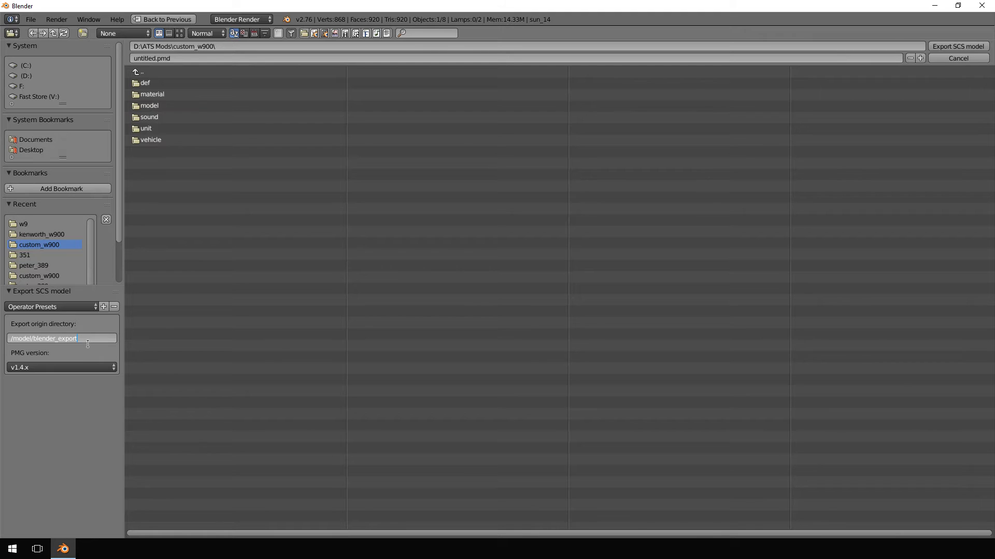
Step: Set the export origin directory to /vehicle/truck/upgrade/sunshield/custom_w900/
{"action": "left_click_drag", "start_coordinate": [86, 339], "coordinate": [11, 338]}
{"action": "type", "text": "/"}
{"action": "type", "text": "vehicle"}
{"action": "type", "text": "/truck"}
{"action": "type", "text": "/upgrade"}
{"action": "type", "text": "/"}
{"action": "type", "text": "s"}
{"action": "type", "text": "unshield"}
{"action": "type", "text": "/cus"}
{"action": "type", "text": "t"}
{"action": "type", "text": "om"}
{"action": "type", "text": "_"}
{"action": "type", "text": "w900"}
{"action": "type", "text": "/"}
{"action": "key", "text": "Home"}
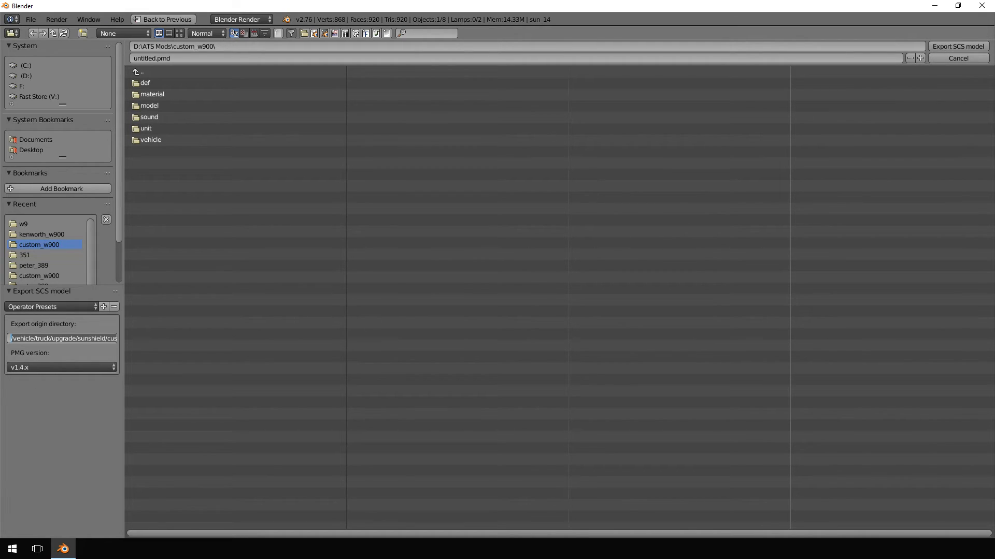
Step: Check the target sunshield folder in File Explorer and export the sun_14 SCS model from Blender
{"action": "left_click_drag", "start_coordinate": [7, 238], "coordinate": [615, 40]}
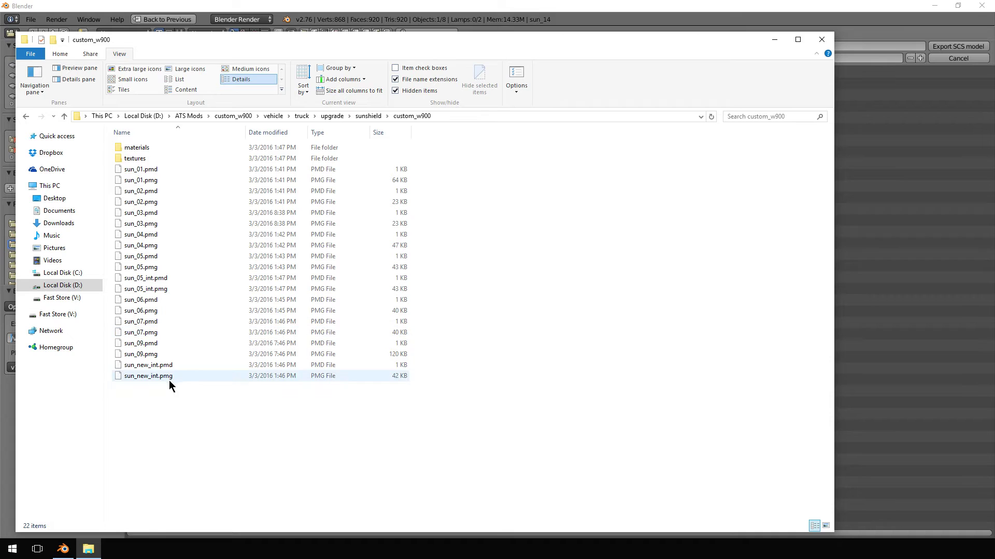
{"action": "left_click", "coordinate": [967, 41]}
{"action": "left_click", "coordinate": [939, 57]}
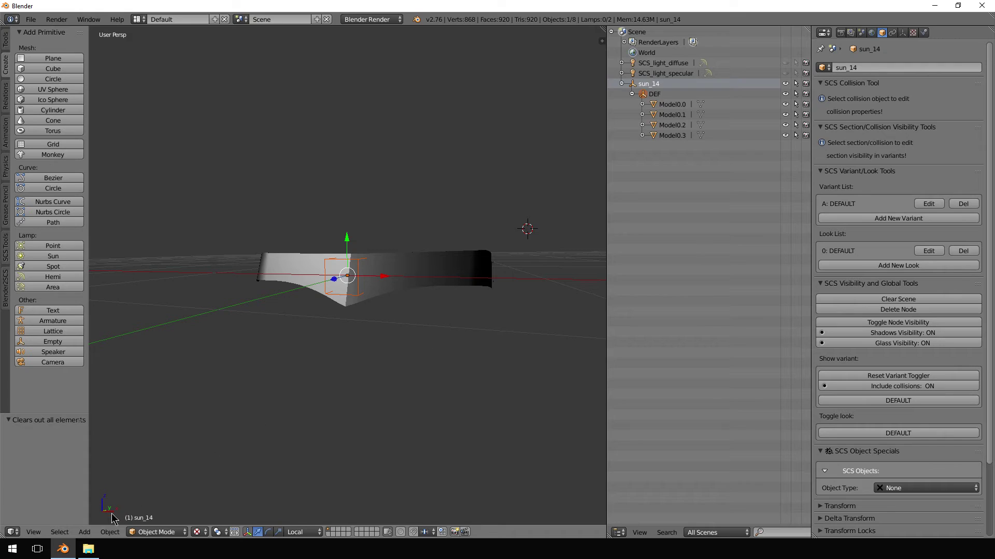
Step: Check for the exported sun_14 .pmd and .pmg files in the upgrade\sunshield\custom_w900 folder in File Explorer
{"action": "left_click", "coordinate": [88, 550]}
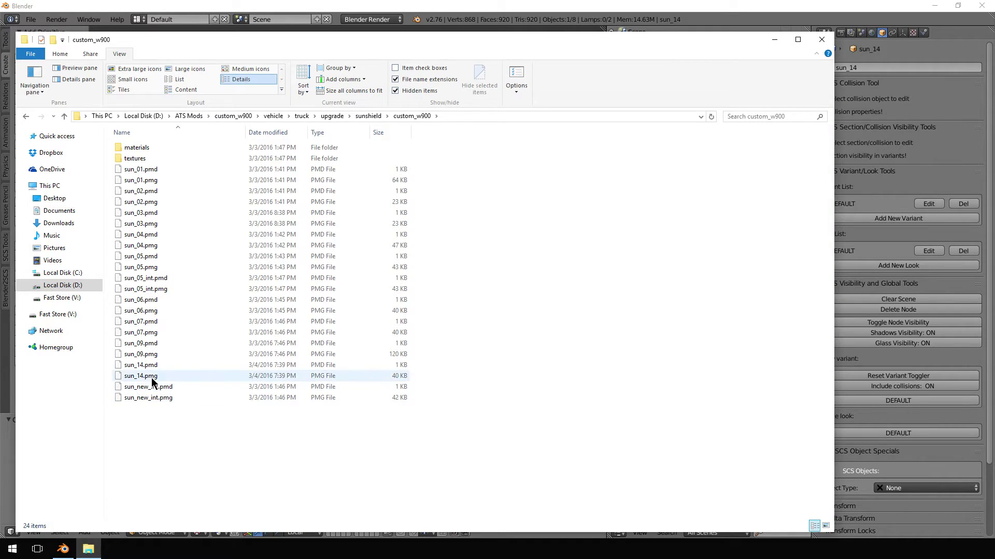
{"action": "left_click_drag", "start_coordinate": [442, 374], "coordinate": [332, 367]}
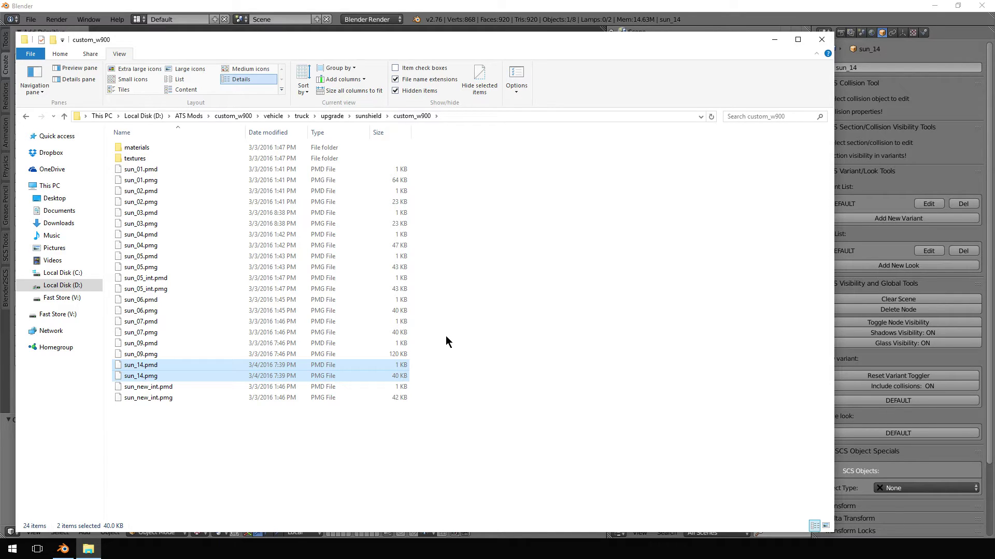
{"action": "left_click_drag", "start_coordinate": [583, 43], "coordinate": [0, 161]}
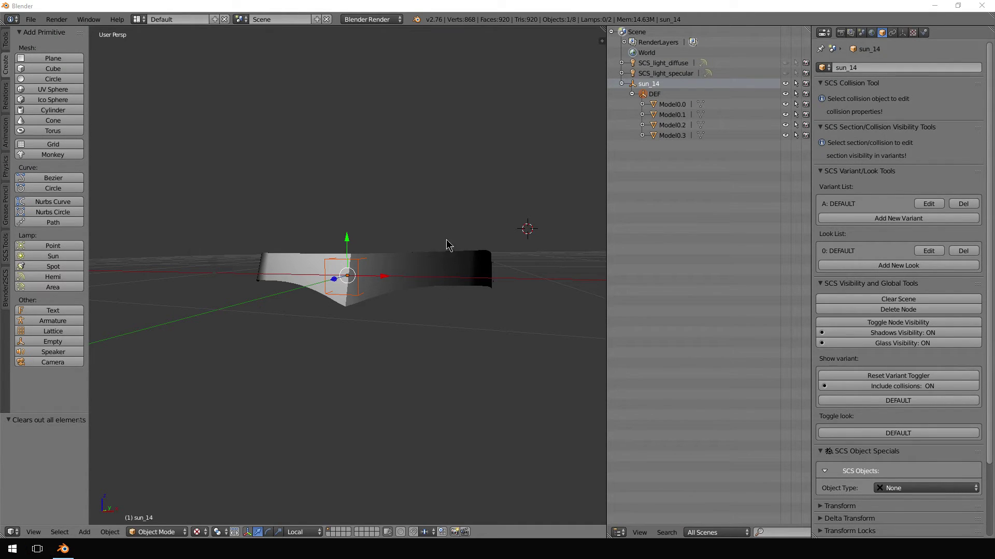
{"action": "middle_click_drag", "start_coordinate": [487, 262], "coordinate": [435, 274]}
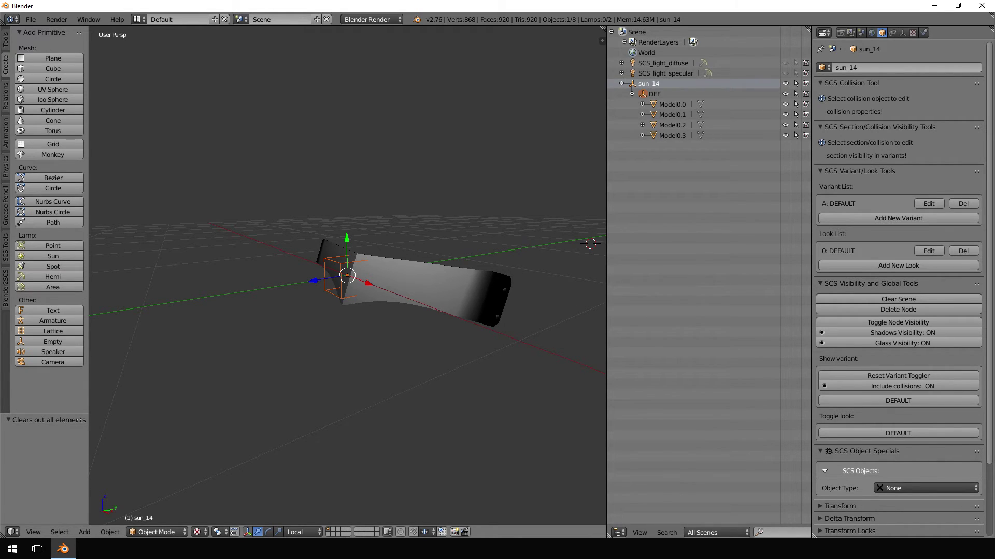
Step: In File Explorer, open the mod's sunshield definitions folder, custom_w900\def\vehicle\truck\custom.w900\accessory\sunshld
{"action": "left_click_drag", "start_coordinate": [0, 179], "coordinate": [530, 73]}
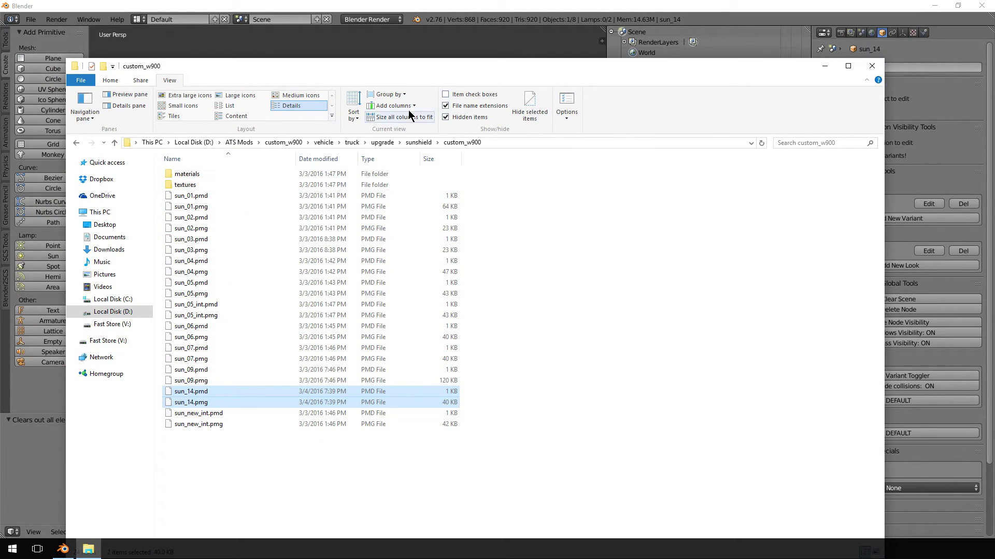
{"action": "left_click_drag", "start_coordinate": [443, 69], "coordinate": [457, 51]}
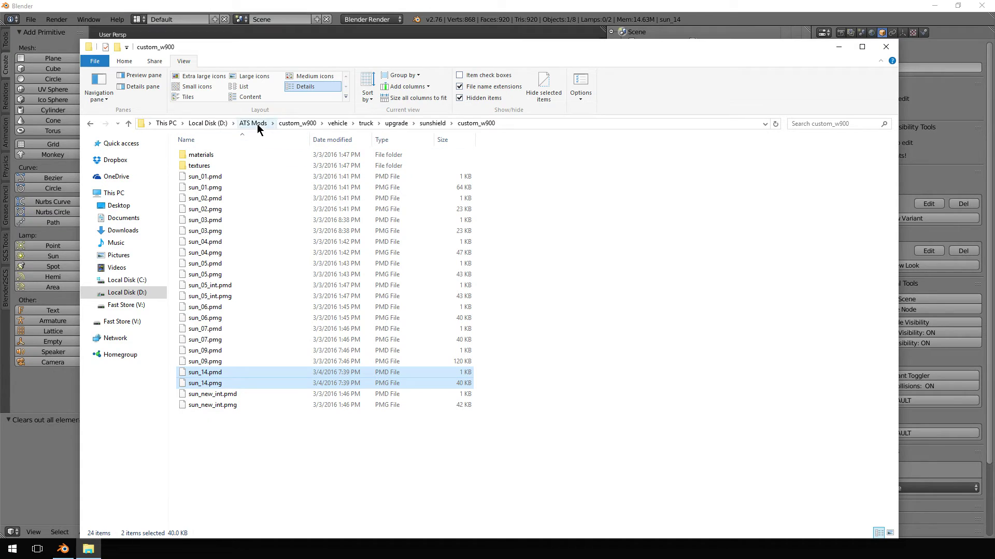
{"action": "left_click", "coordinate": [326, 444]}
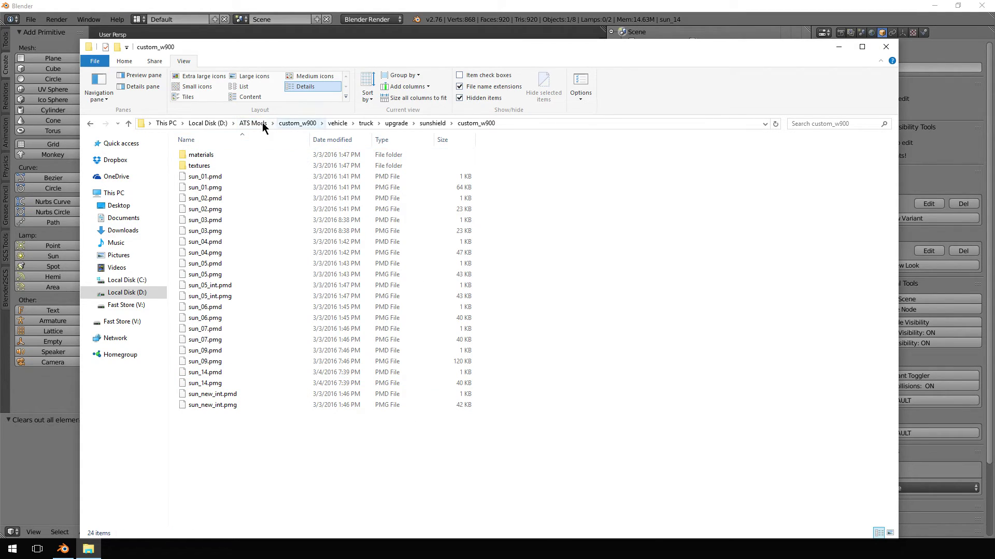
{"action": "left_click", "coordinate": [254, 123]}
{"action": "double_click", "coordinate": [222, 188]}
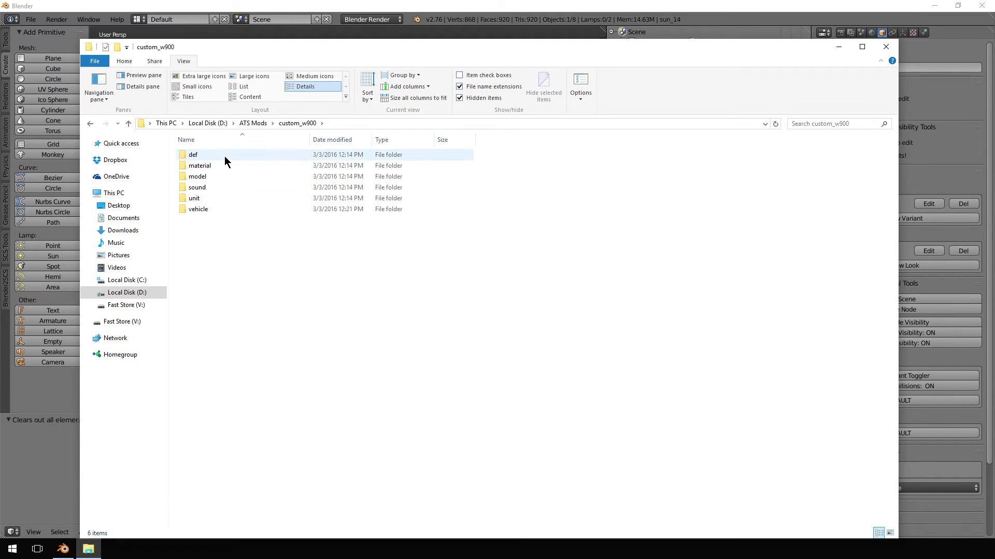
{"action": "double_click", "coordinate": [225, 156]}
{"action": "double_click", "coordinate": [204, 167]}
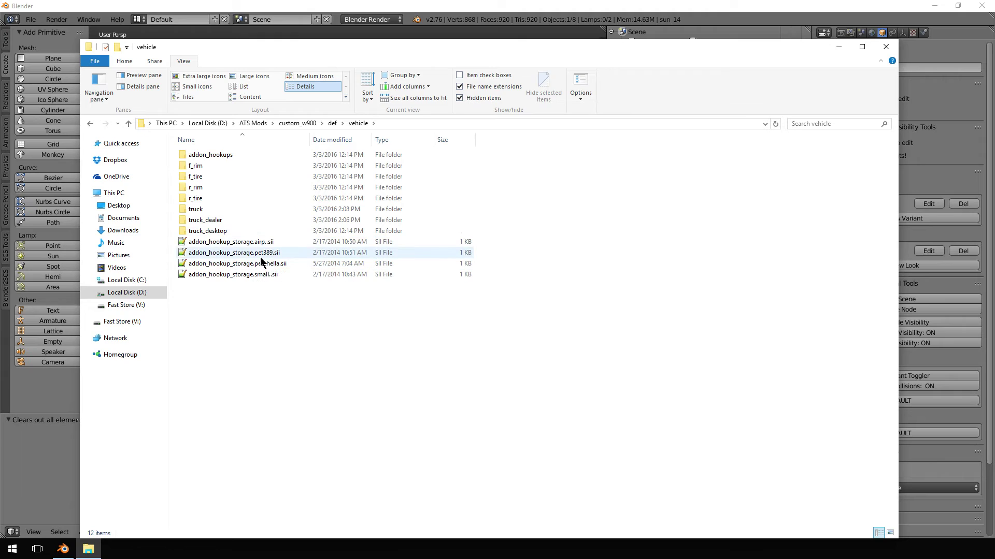
{"action": "double_click", "coordinate": [210, 209]}
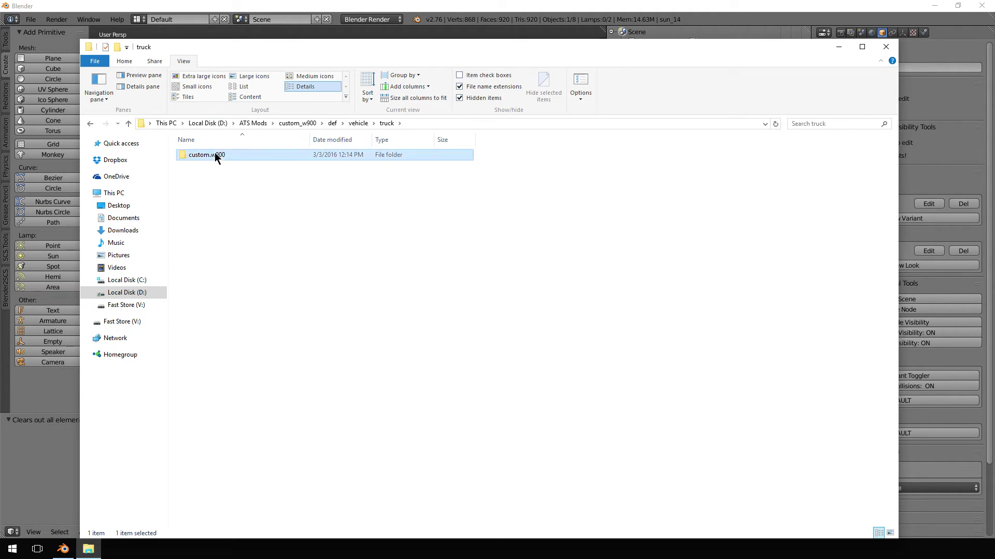
{"action": "double_click", "coordinate": [213, 156]}
{"action": "double_click", "coordinate": [211, 154]}
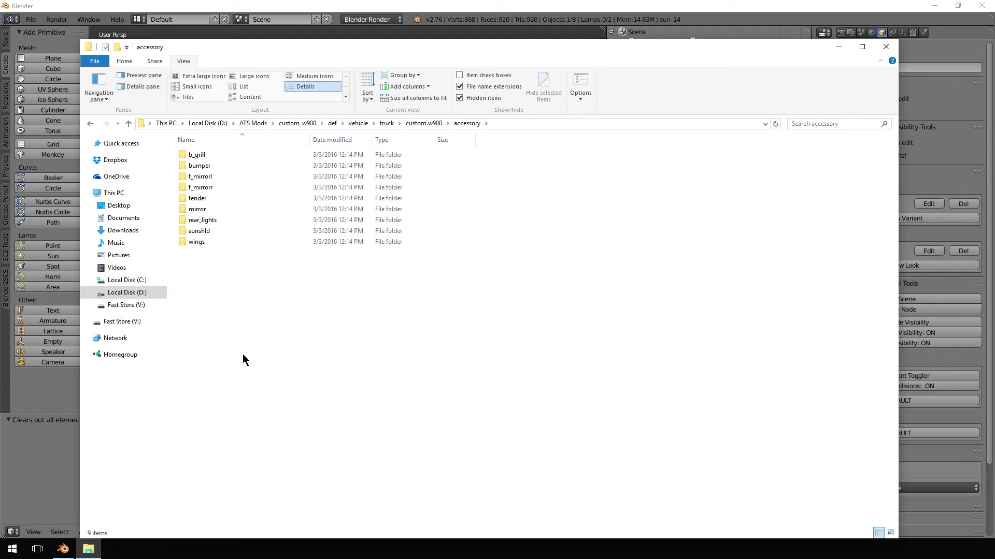
{"action": "double_click", "coordinate": [200, 231]}
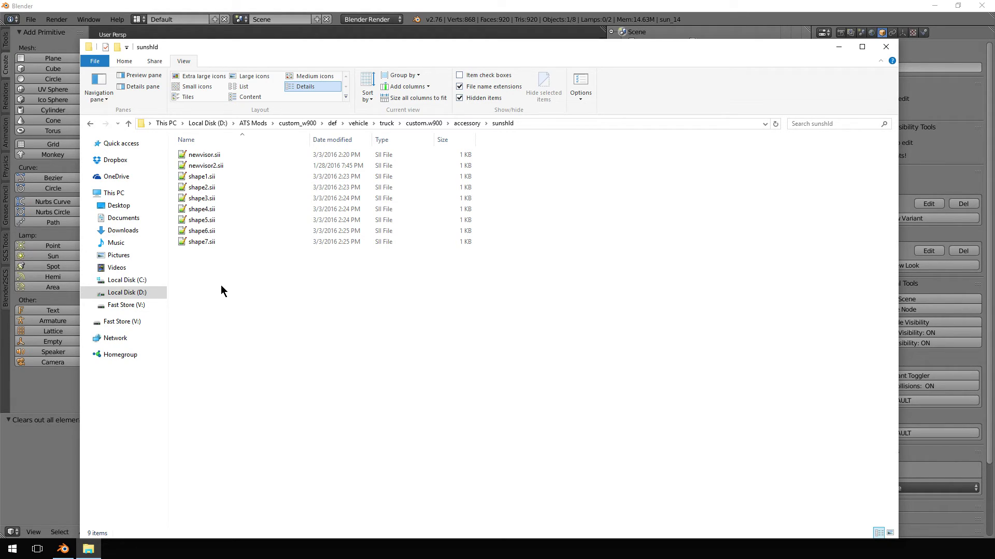
Step: Open shape7.sii in Notepad++, copy its entire definition text and close the editor
{"action": "left_click", "coordinate": [201, 242]}
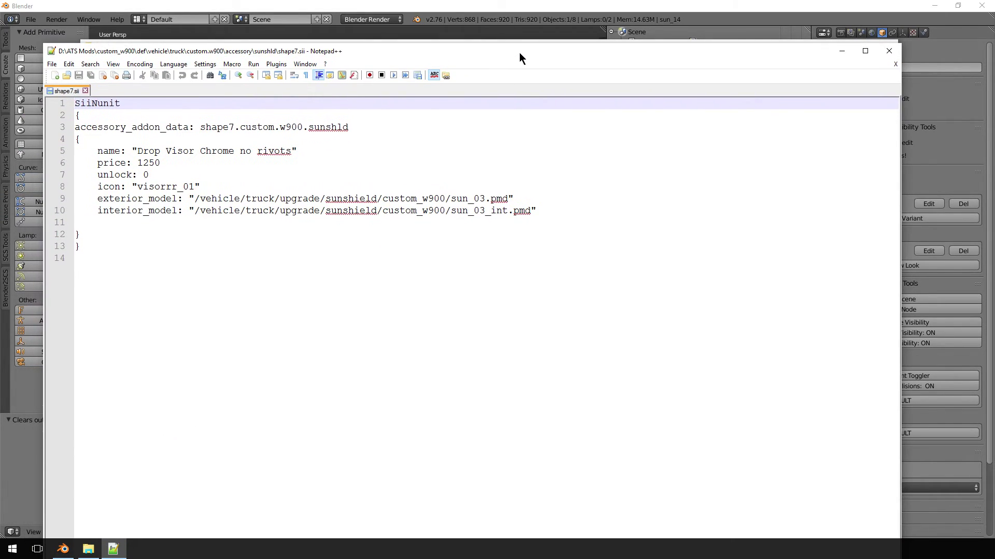
{"action": "left_click_drag", "start_coordinate": [178, 289], "coordinate": [73, 101]}
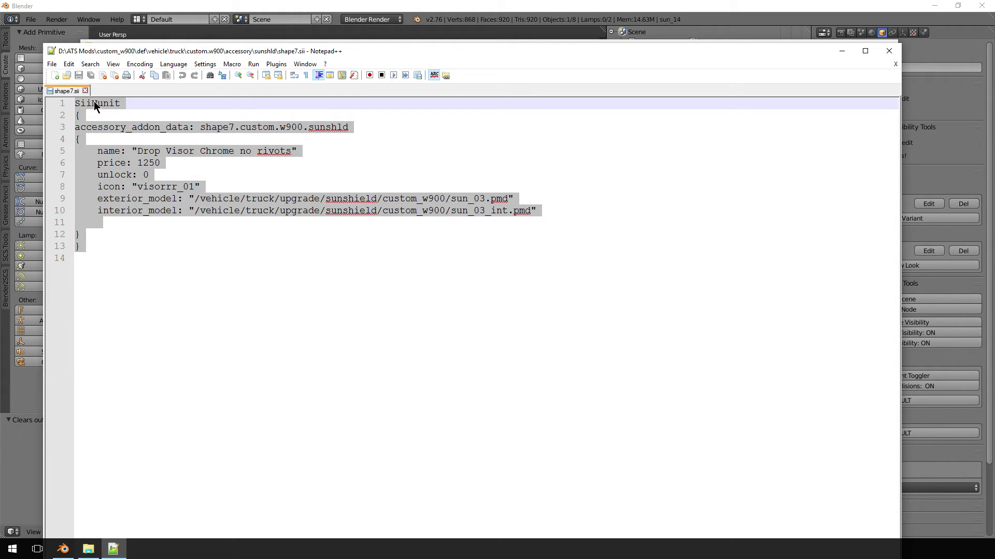
{"action": "right_click", "coordinate": [107, 102]}
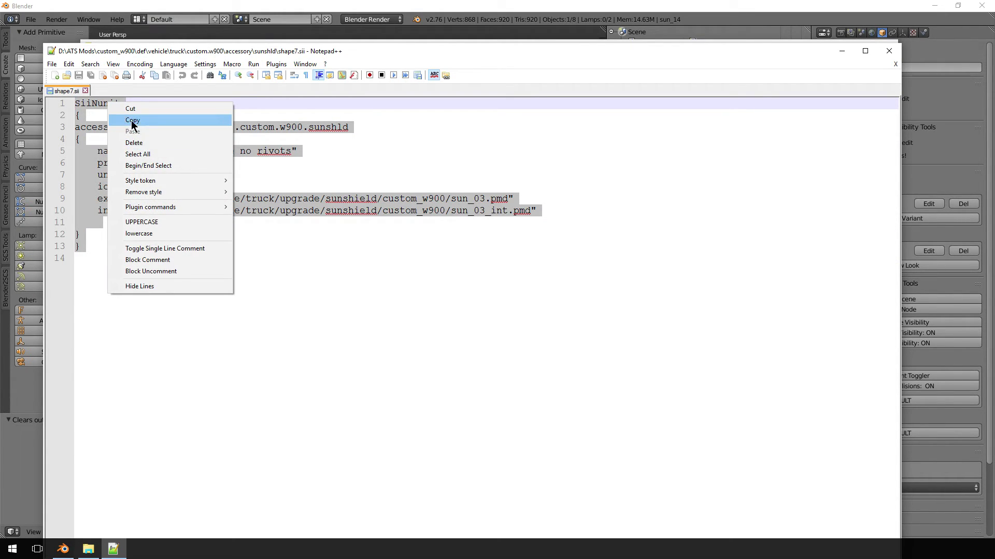
{"action": "left_click", "coordinate": [132, 120]}
{"action": "left_click", "coordinate": [889, 50]}
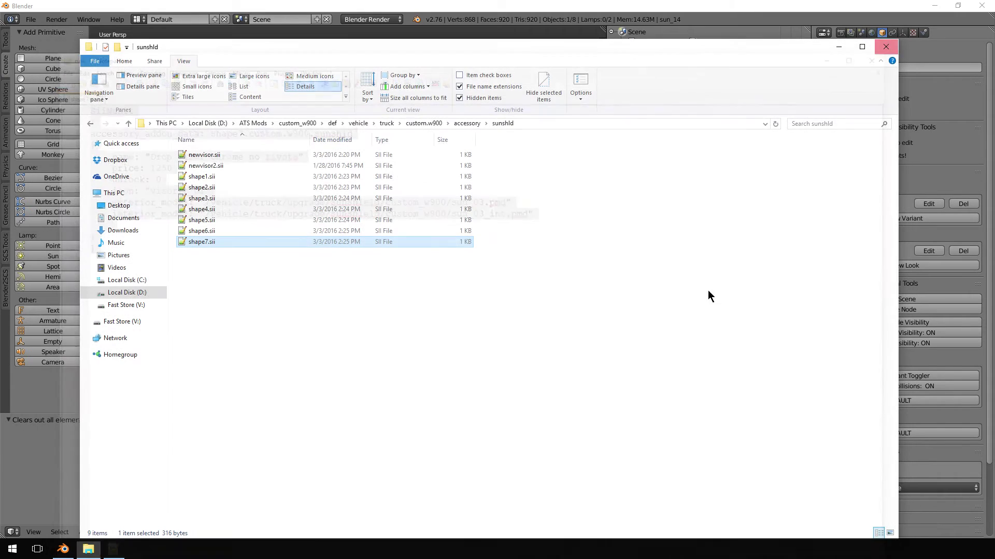
Step: Create a new text document in the sunshld folder and name it shapedrip.sii, accepting the extension change
{"action": "right_click", "coordinate": [210, 273]}
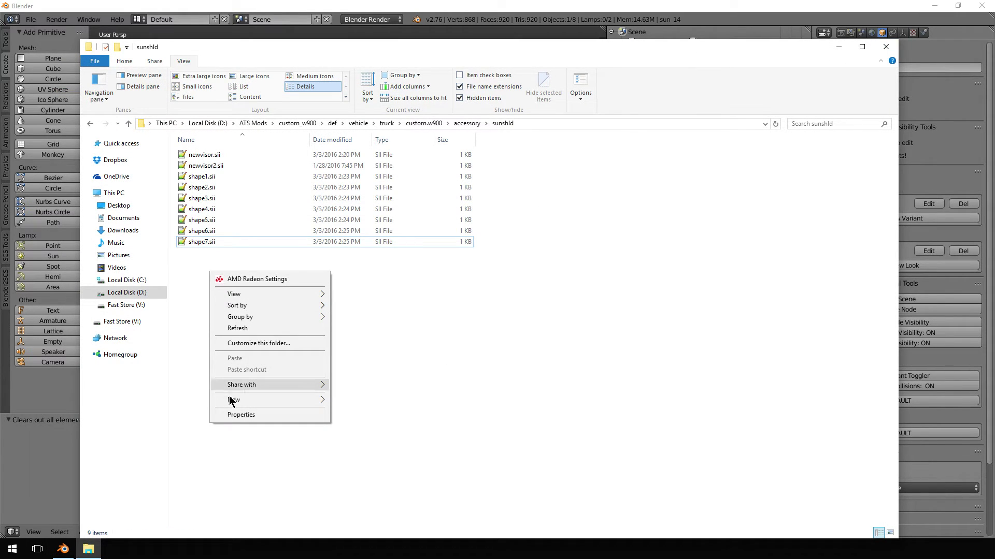
{"action": "mouse_move", "coordinate": [241, 402]}
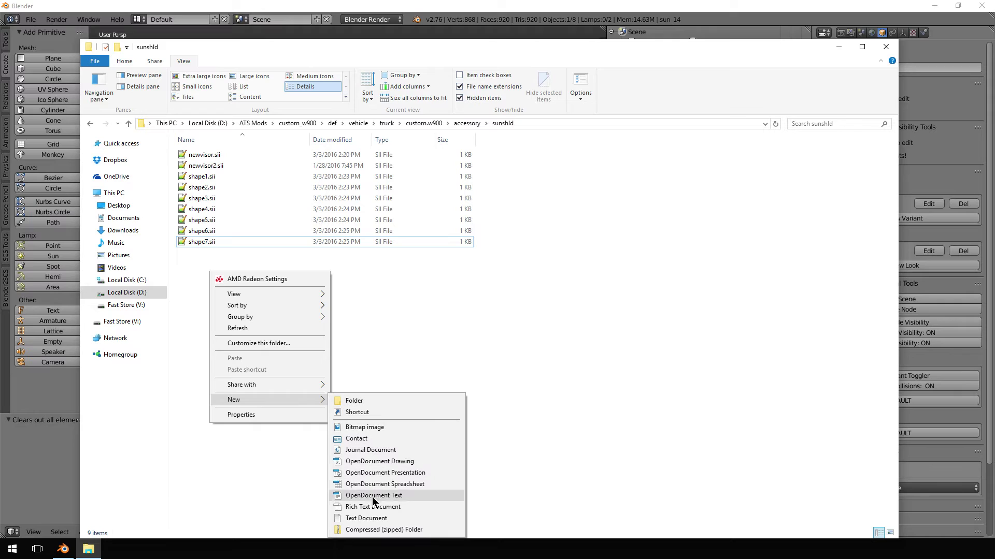
{"action": "left_click", "coordinate": [374, 519]}
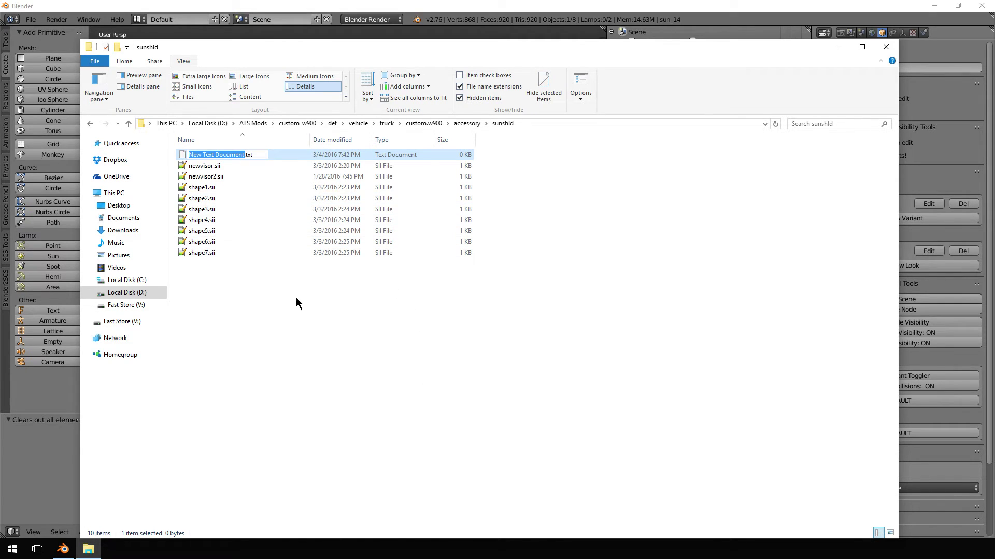
{"action": "key", "text": "Return"}
{"action": "left_click", "coordinate": [263, 154]}
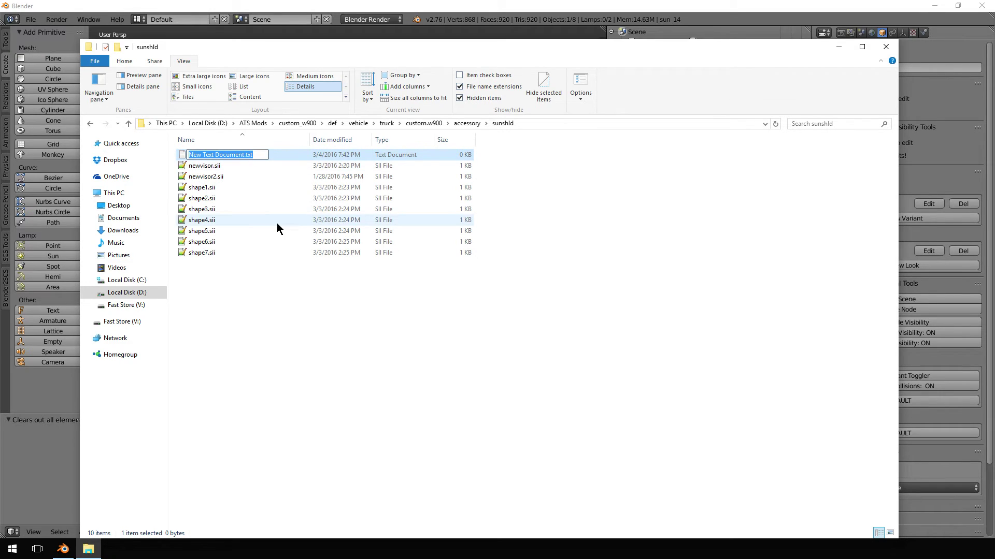
{"action": "type", "text": "shape"}
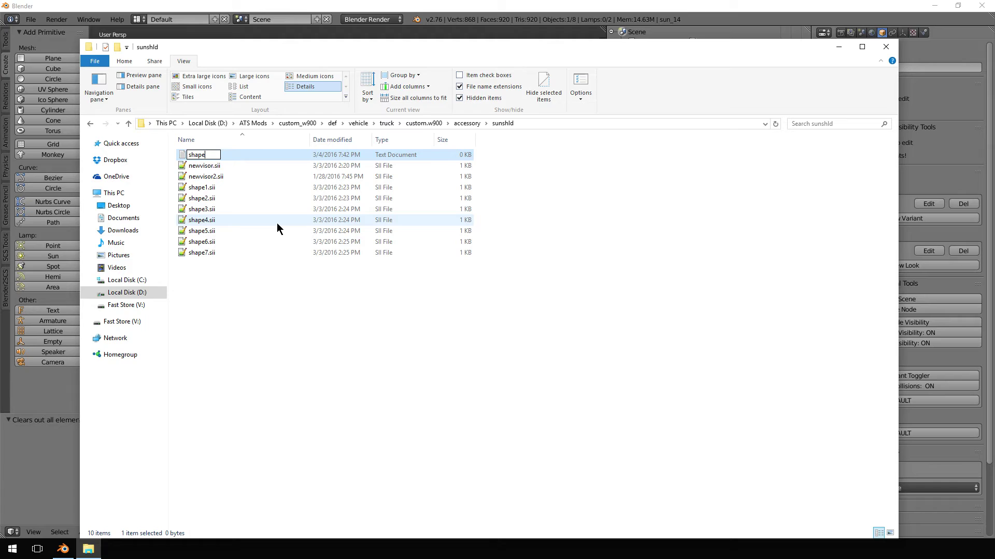
{"action": "type", "text": "drip.sii"}
{"action": "key", "text": "Return"}
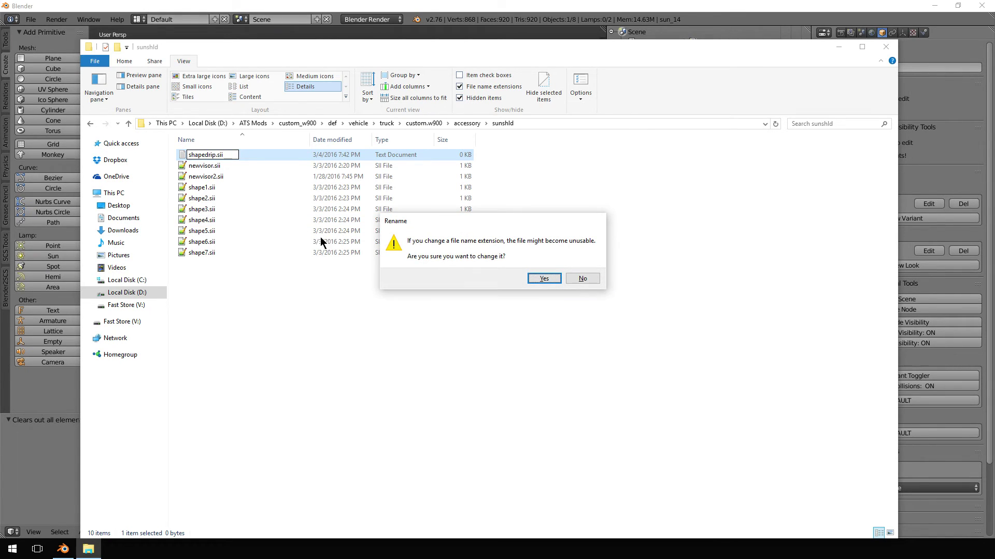
{"action": "left_click", "coordinate": [543, 278]}
Step: Paste the copied definition into shapedrip.sii in Notepad++ and change its accessory_addon_data entry to shapedrip.custom.w900.sunshld
{"action": "double_click", "coordinate": [229, 252]}
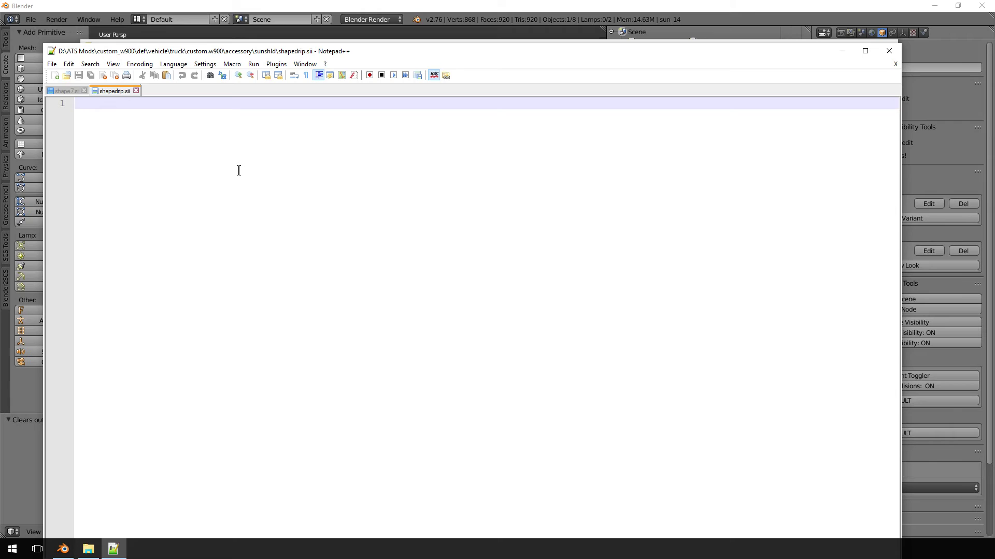
{"action": "key", "text": "ctrl+v"}
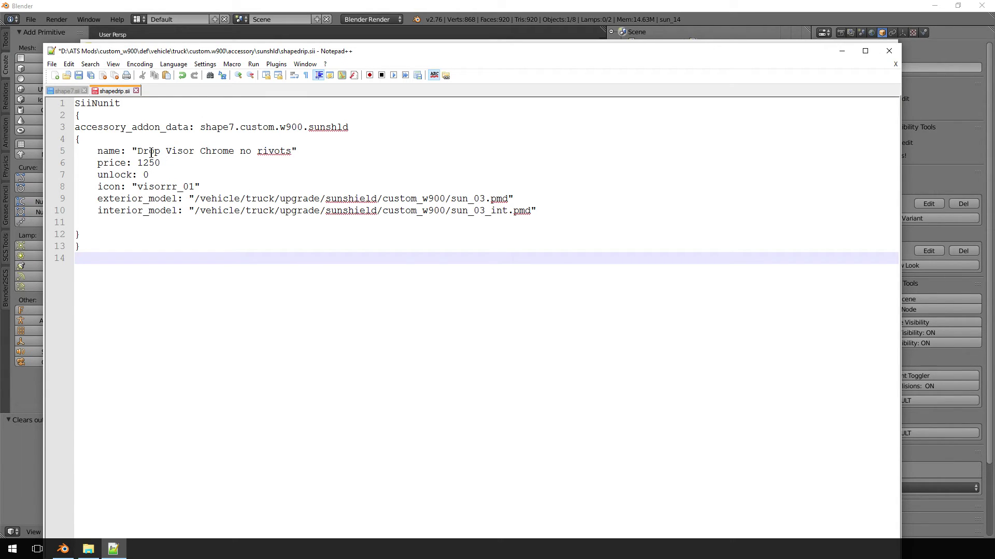
{"action": "left_click", "coordinate": [227, 133]}
{"action": "key", "text": "shift+Right"}
{"action": "type", "text": "drip"}
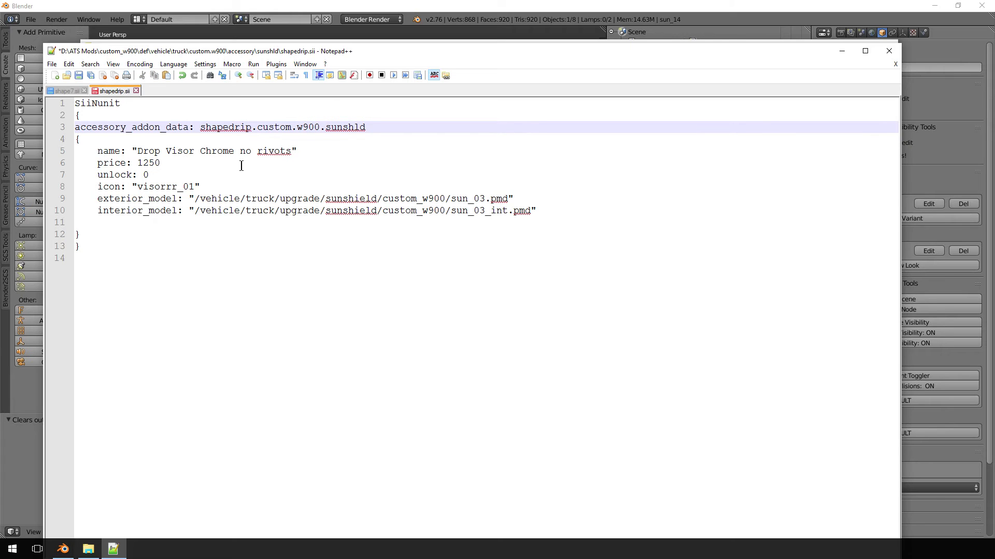
{"action": "left_click_drag", "start_coordinate": [257, 128], "coordinate": [325, 129]}
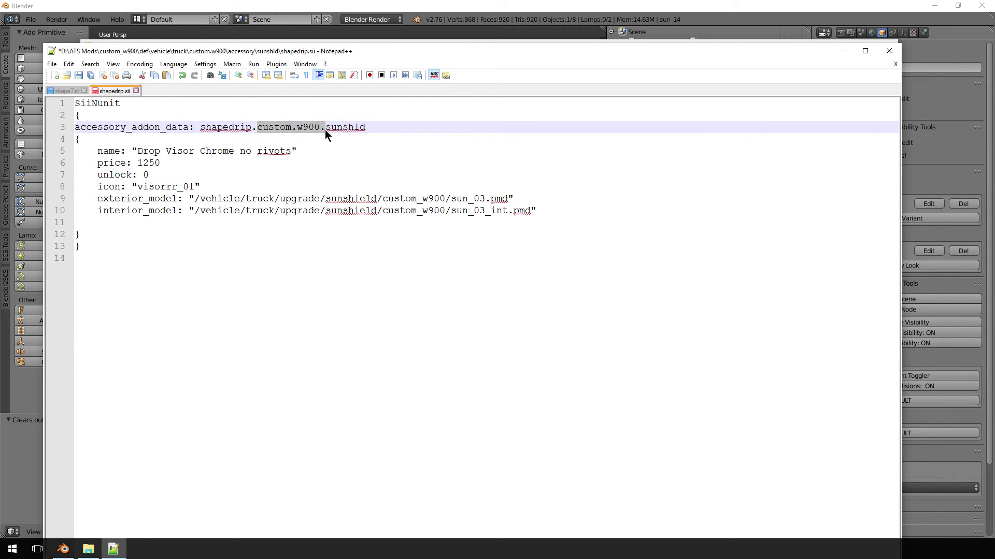
{"action": "left_click", "coordinate": [324, 129]}
{"action": "mouse_move", "coordinate": [257, 127]}
{"action": "left_mouse_down"}
{"action": "mouse_move", "coordinate": [323, 128]}
{"action": "mouse_move", "coordinate": [258, 127]}
{"action": "mouse_move", "coordinate": [271, 131]}
{"action": "left_mouse_up"}
{"action": "left_click", "coordinate": [273, 127]}
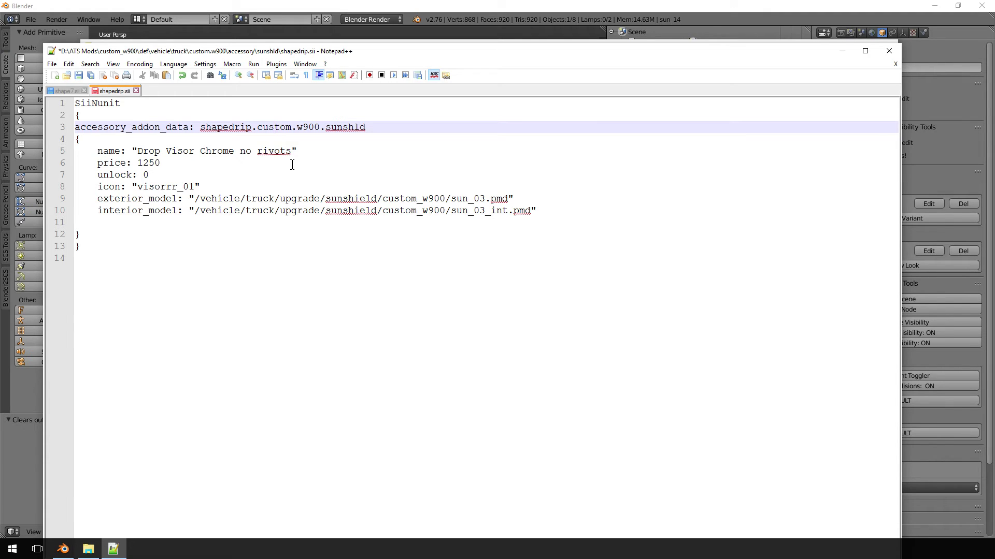
Step: Change the accessory name in shapedrip.sii to "Drip Visor" and set its price to 1000
{"action": "double_click", "coordinate": [146, 150]}
{"action": "triple_click", "coordinate": [154, 150]}
{"action": "left_click", "coordinate": [154, 151]}
{"action": "key", "text": "BackSpace"}
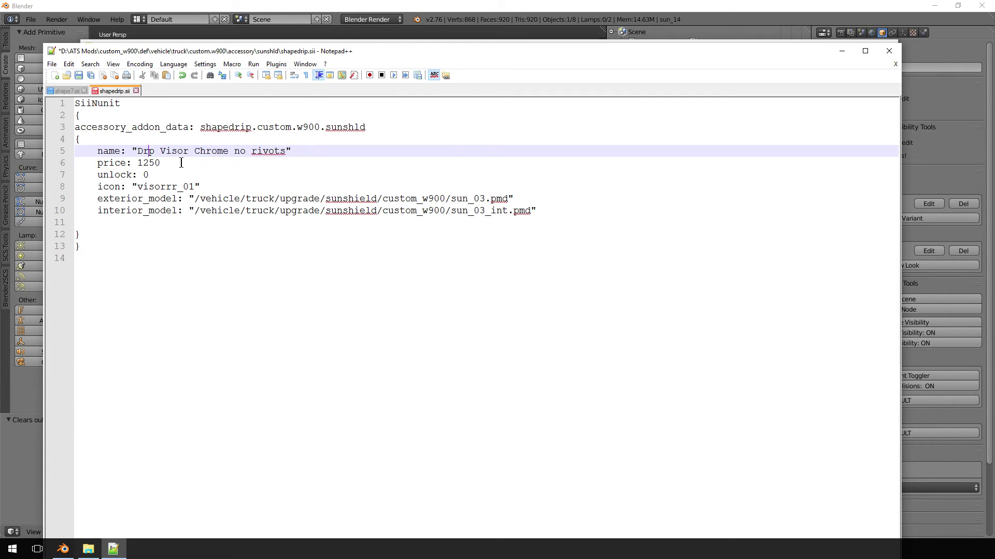
{"action": "type", "text": "i"}
{"action": "left_click_drag", "start_coordinate": [291, 151], "coordinate": [138, 162]}
{"action": "key", "text": "BackSpace"}
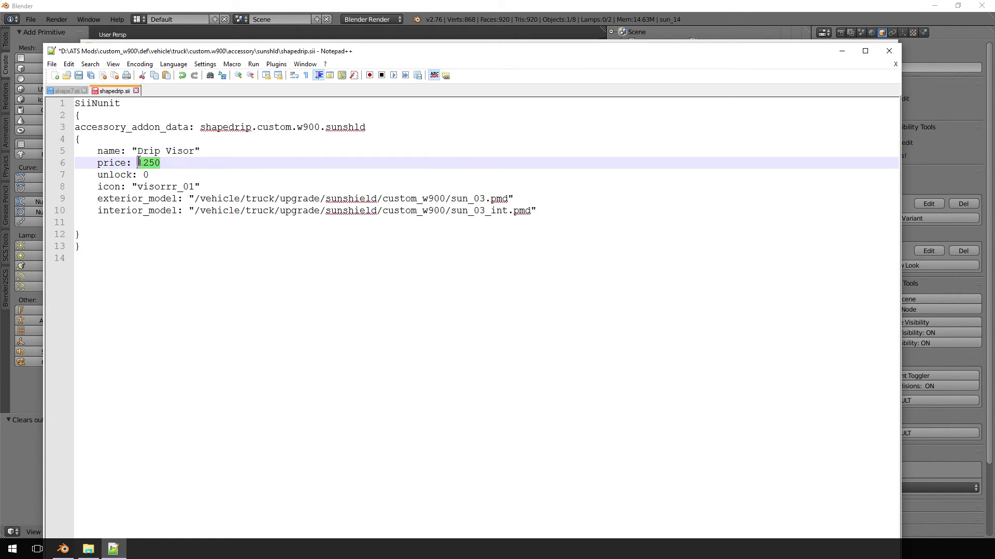
{"action": "type", "text": "1000"}
Step: Point both the exterior_model and interior_model paths to sun_14.pmd and save shapedrip.sii
{"action": "left_click_drag", "start_coordinate": [485, 197], "coordinate": [475, 196]}
{"action": "type", "text": "14"}
{"action": "left_click_drag", "start_coordinate": [509, 211], "coordinate": [480, 211]}
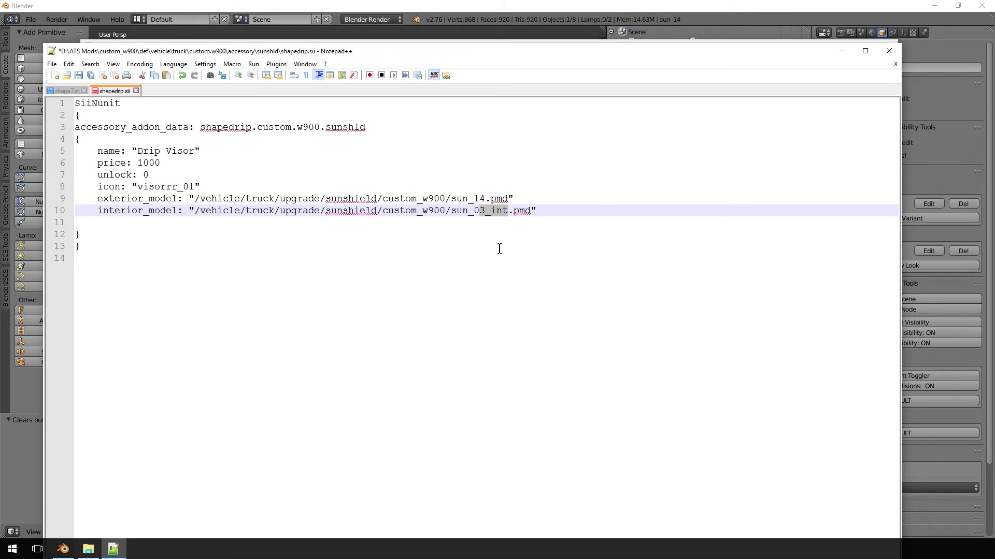
{"action": "key", "text": "BackSpace"}
{"action": "key", "text": "BackSpace"}
{"action": "type", "text": "14"}
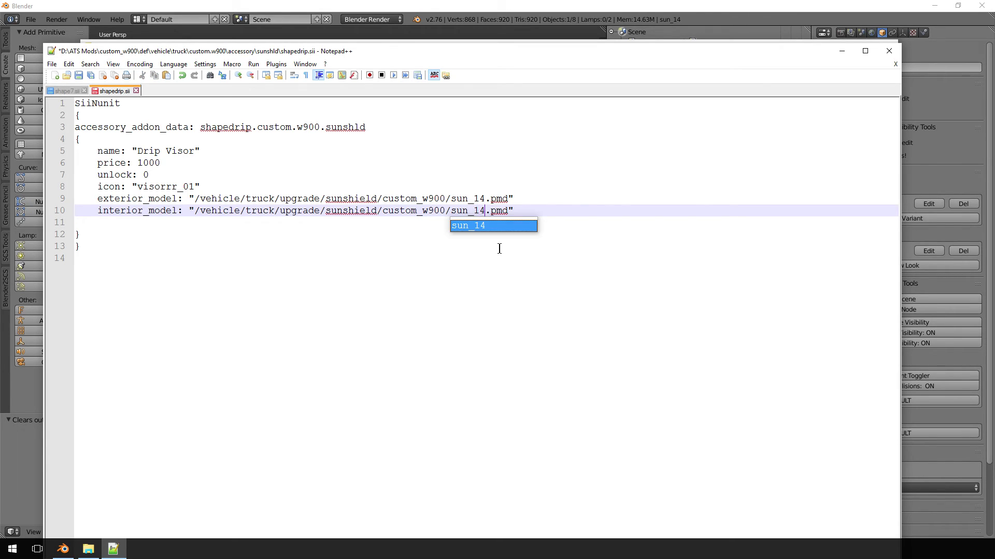
{"action": "left_click", "coordinate": [529, 210]}
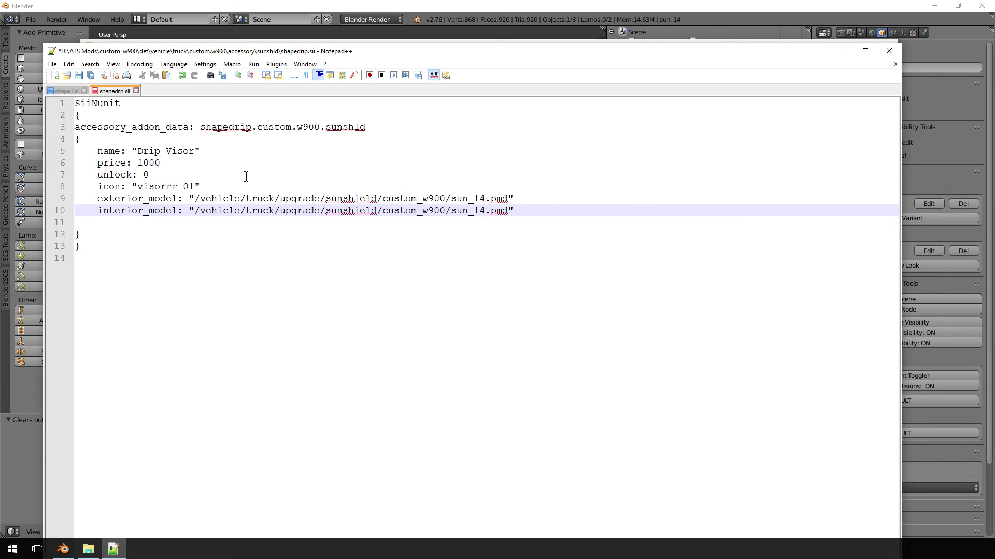
{"action": "left_click", "coordinate": [79, 75]}
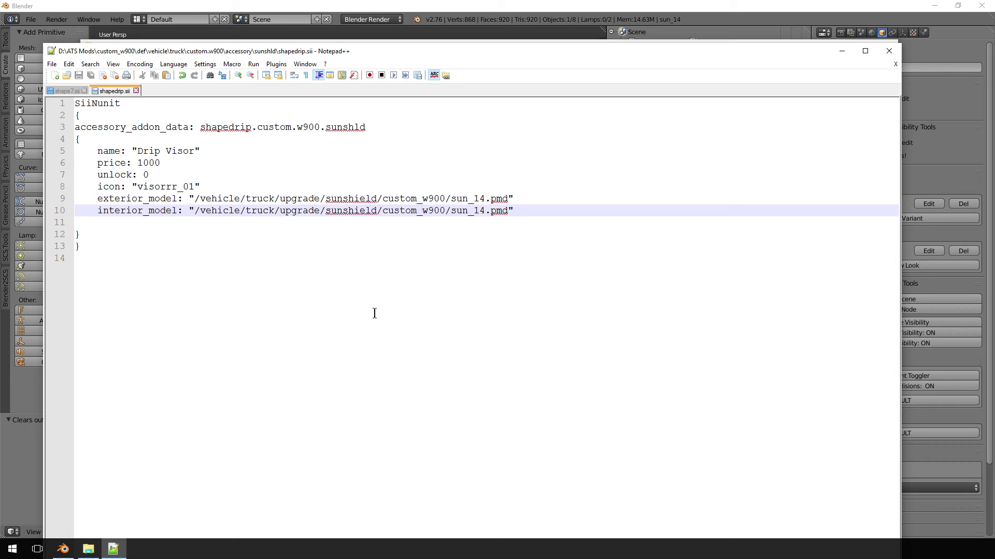
Step: Minimize Notepad++ and File Explorer to return to Blender and view the sun_14 sunshield from another side
{"action": "left_click_drag", "start_coordinate": [195, 211], "coordinate": [506, 209]}
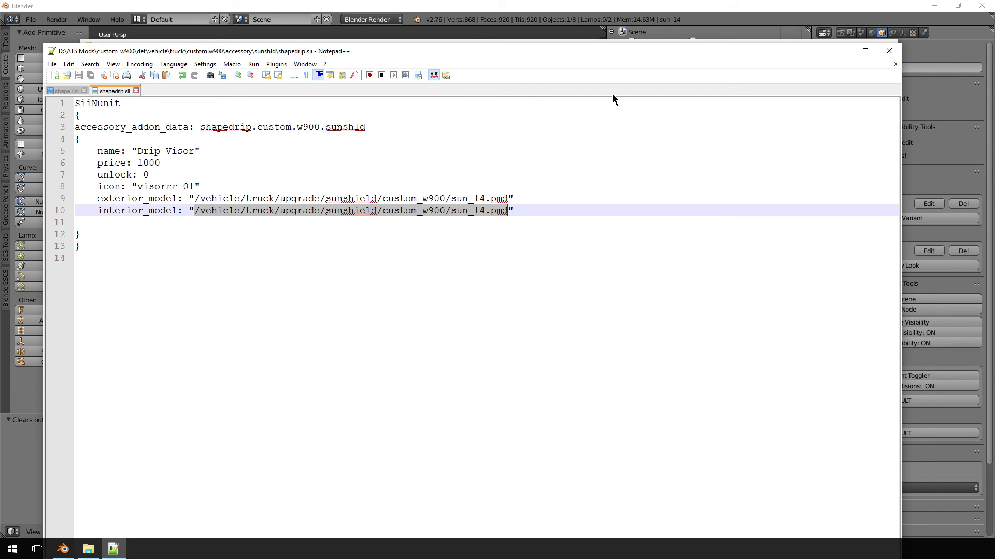
{"action": "left_click", "coordinate": [841, 52]}
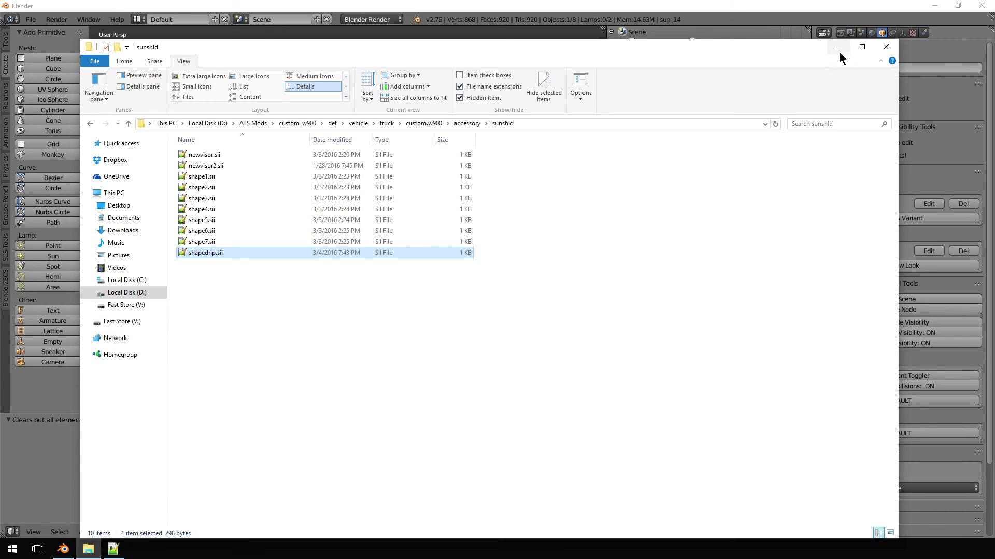
{"action": "left_click", "coordinate": [839, 49]}
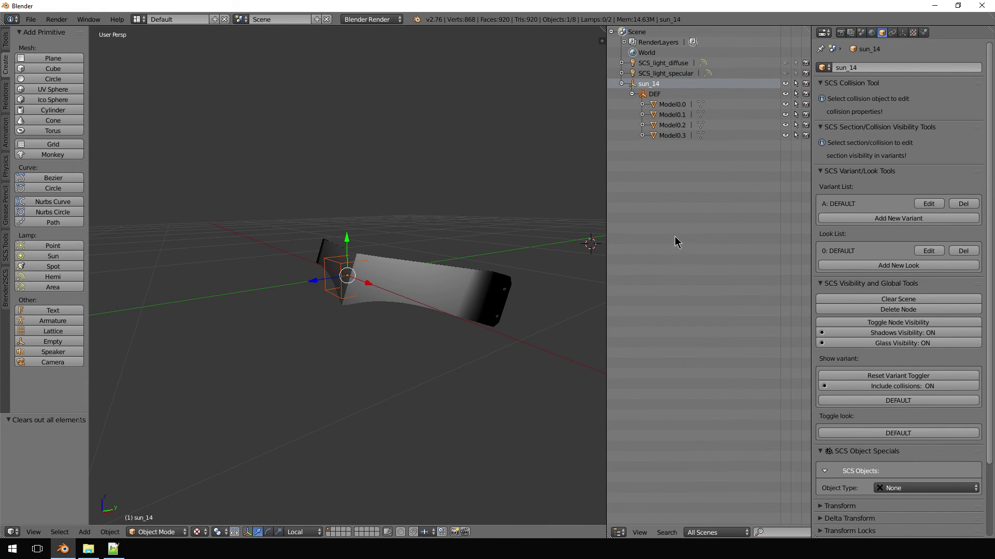
{"action": "middle_click_drag", "start_coordinate": [533, 195], "coordinate": [183, 183]}
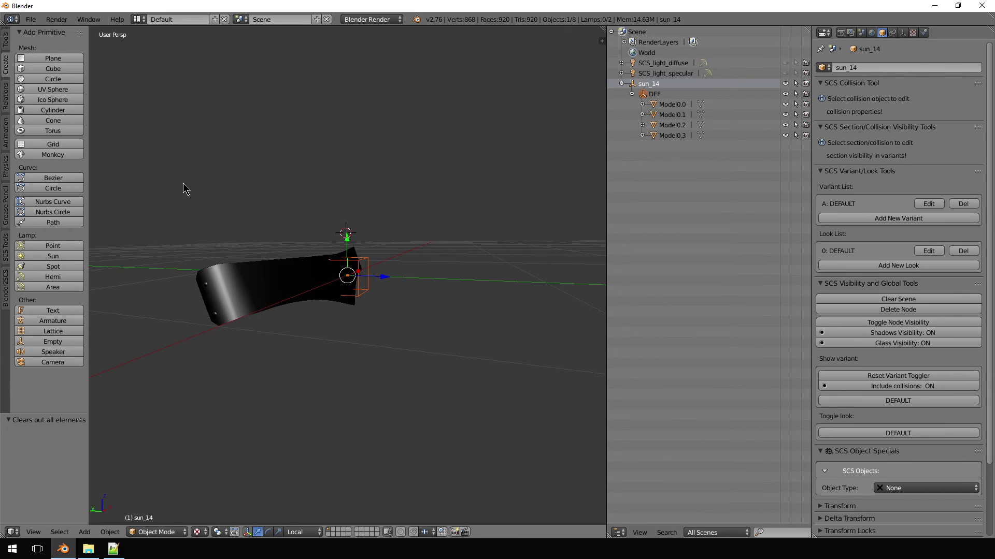